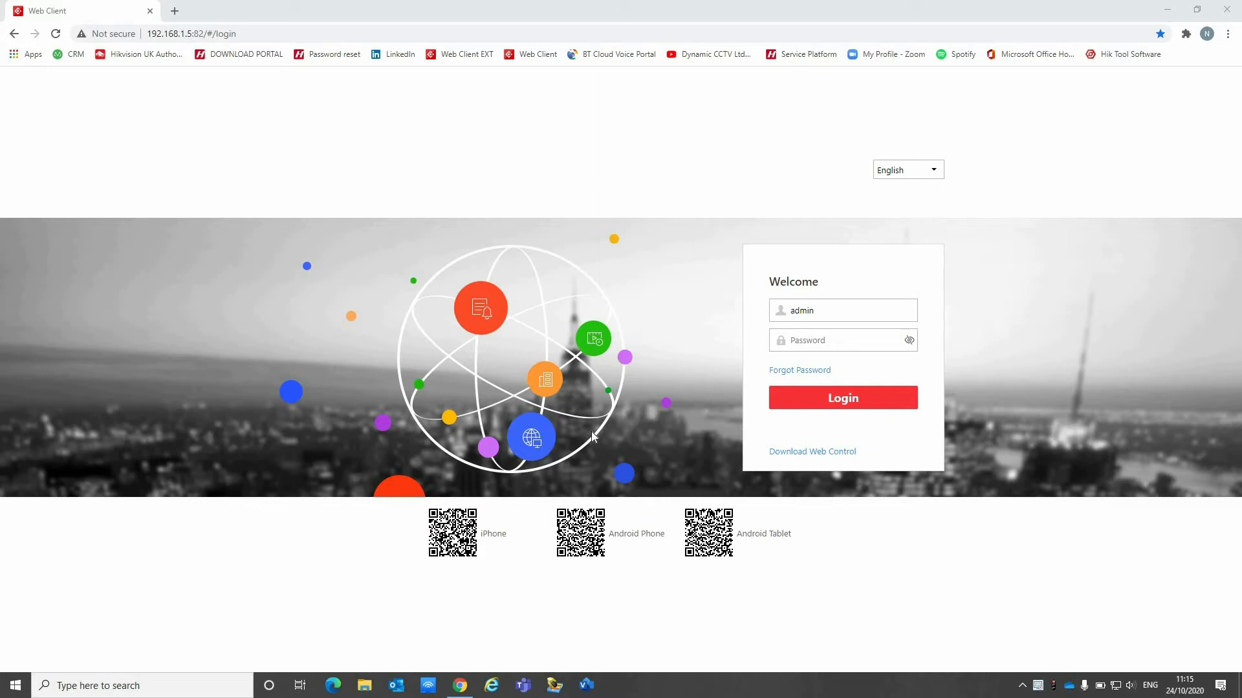
Log in to the web client as admin by entering the account password
click(824, 340)
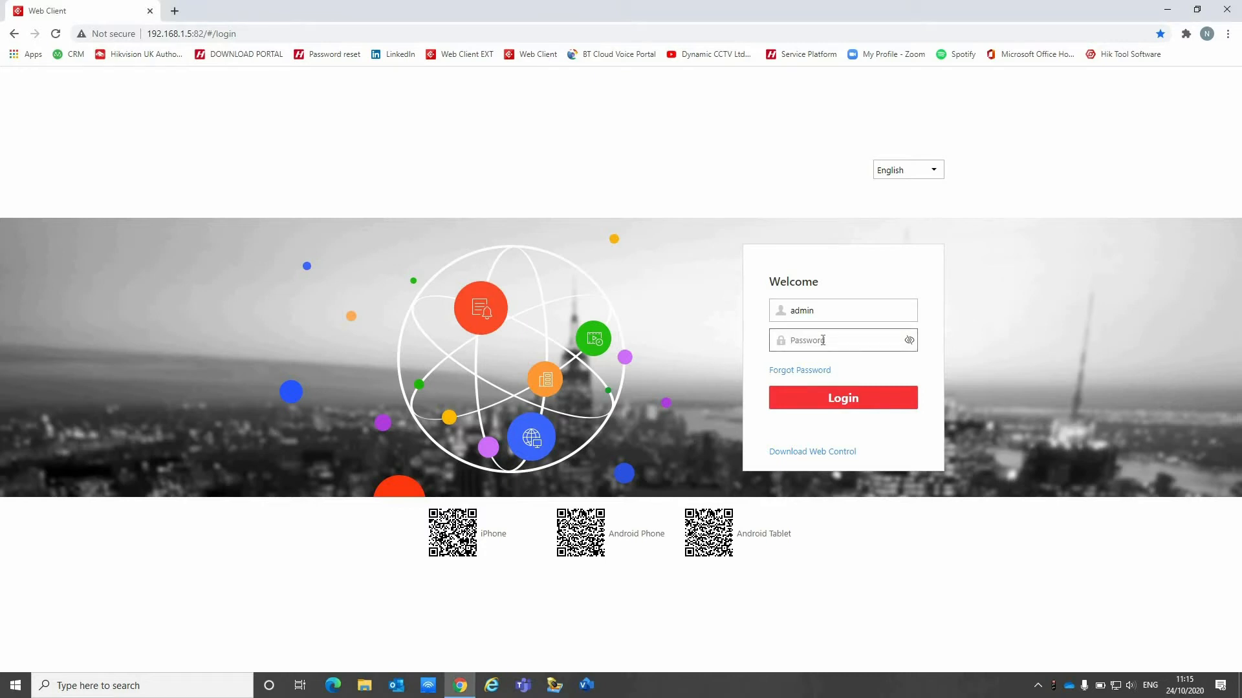
text(*********)
key(Return)
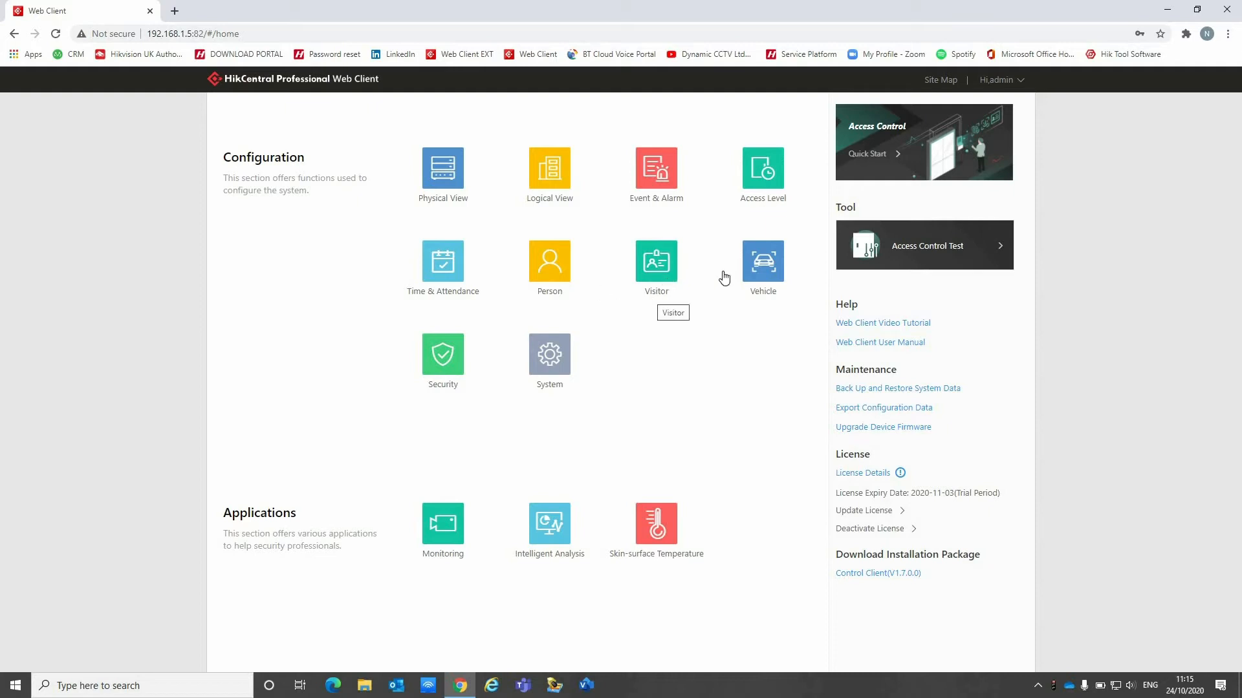
In the Visitor module, add an access group named Visitors and assign it the Visitors access level
click(656, 265)
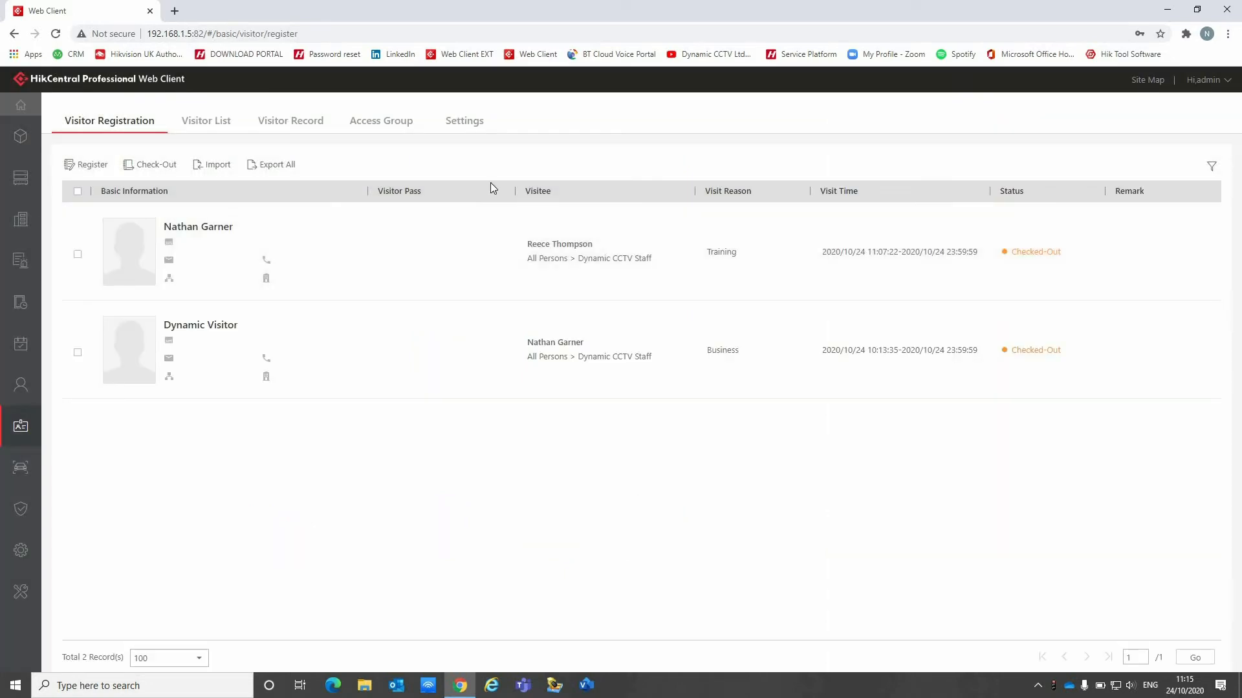
click(381, 125)
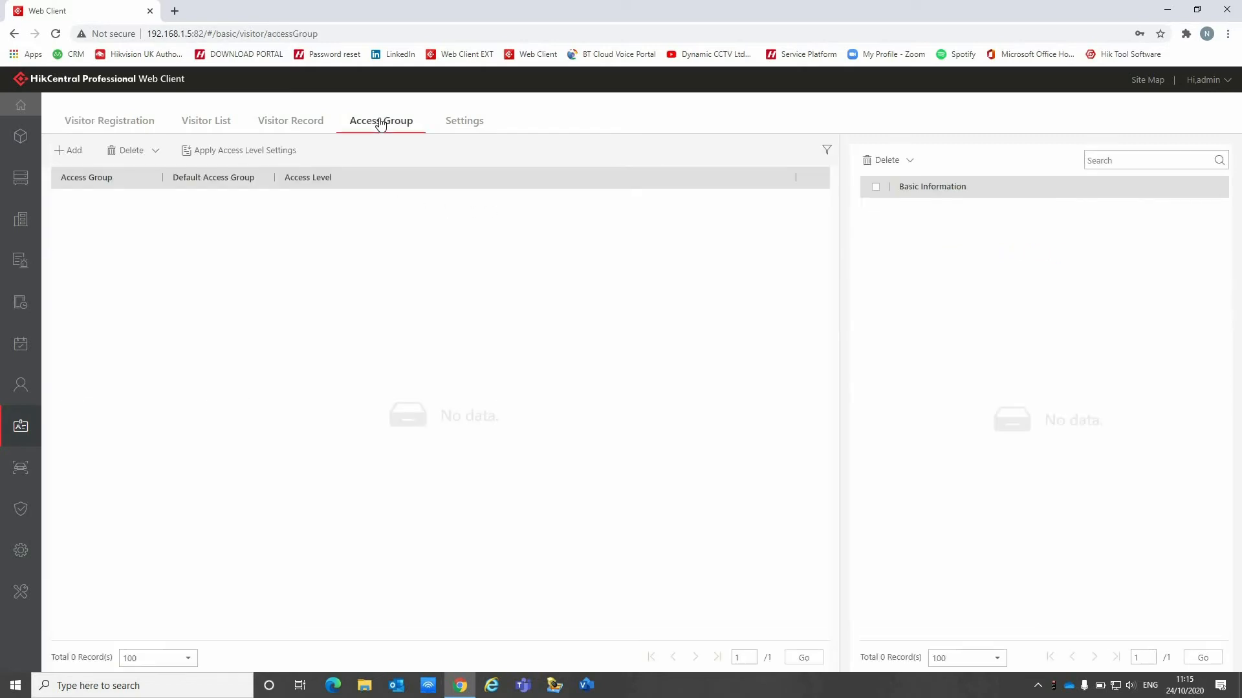
click(70, 153)
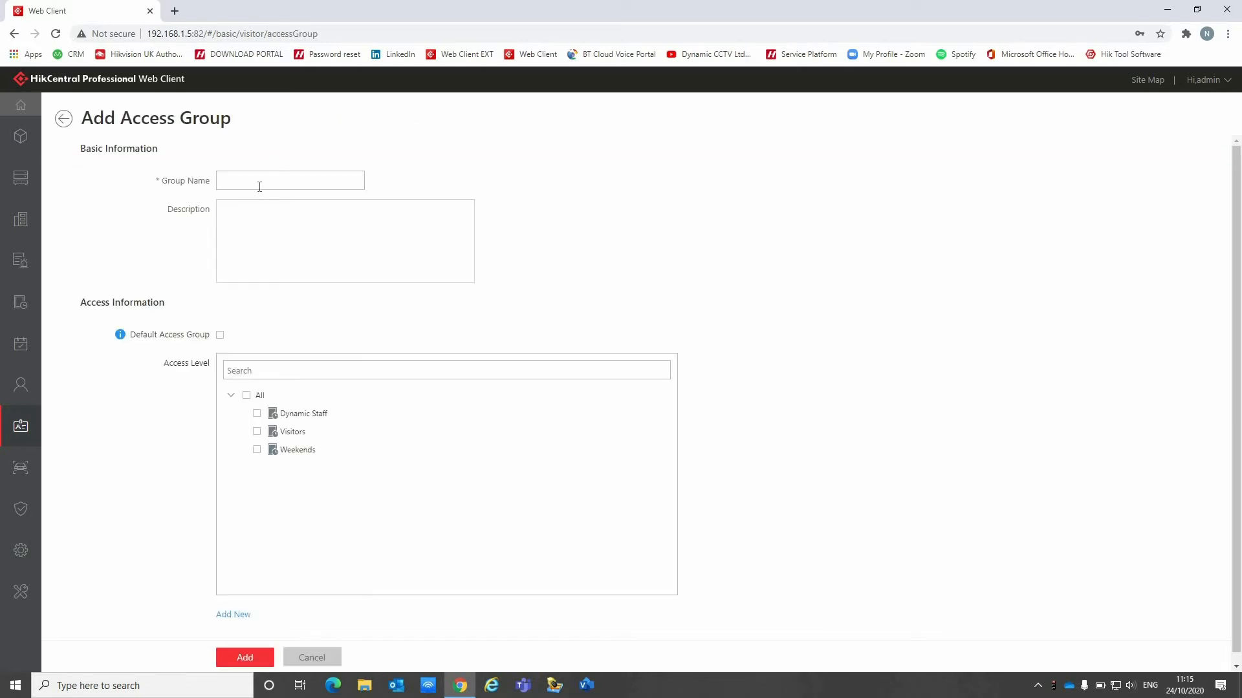
click(259, 187)
text(Visto)
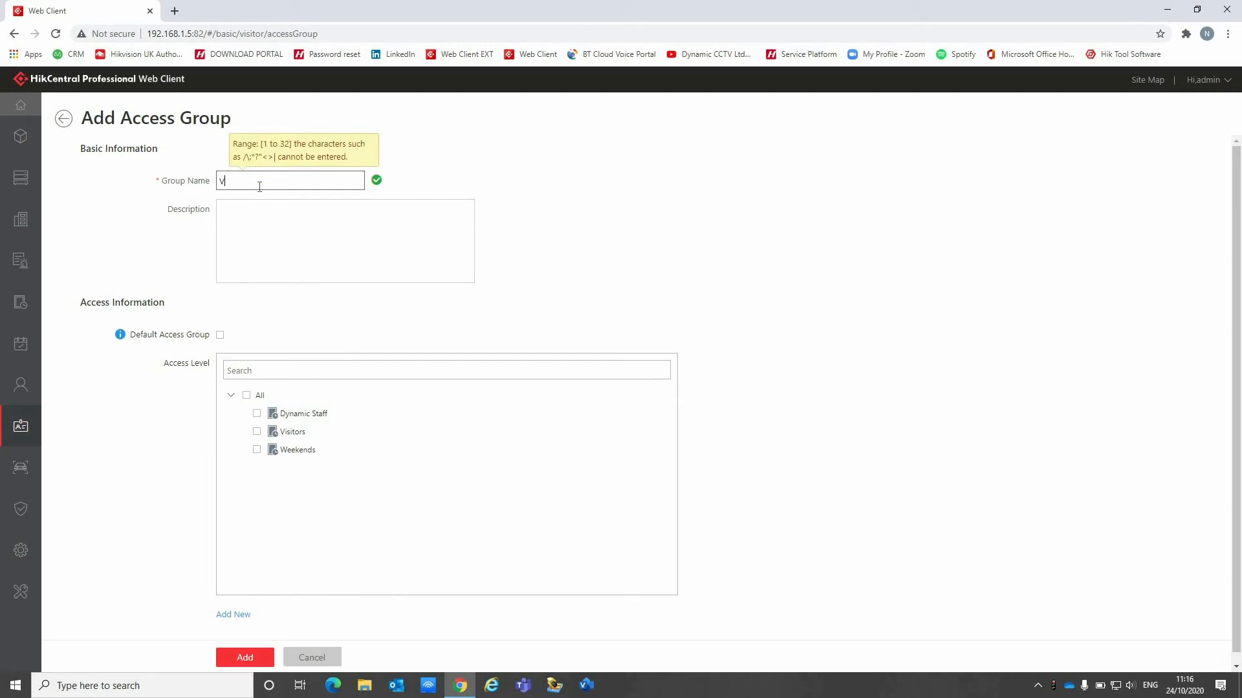
key(BackSpace)
text(itors)
click(257, 433)
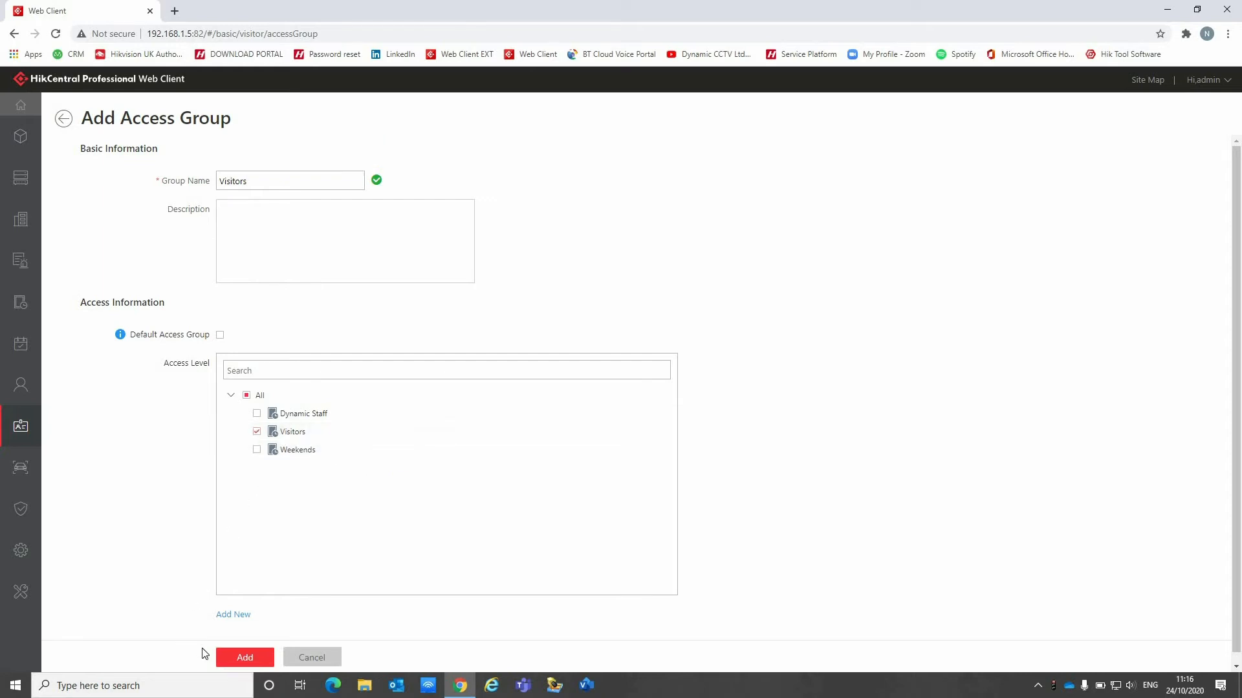
click(244, 663)
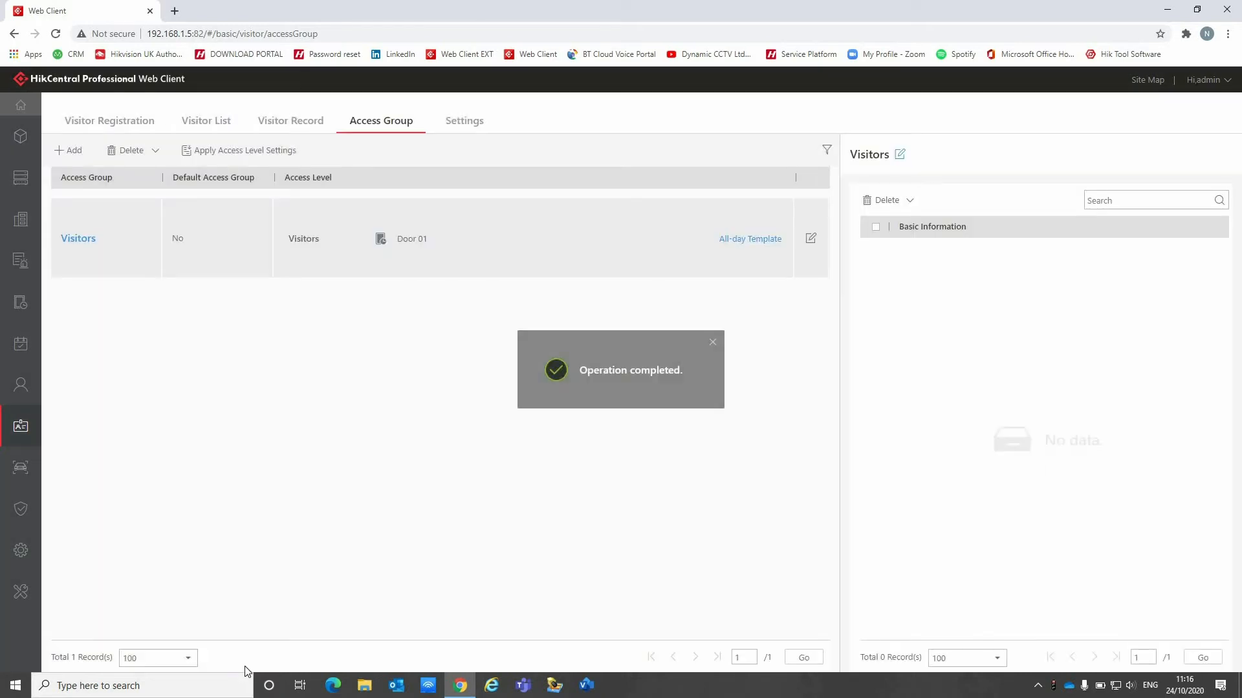
Start a new visitor registration and enter the visitor's first and last name
click(108, 123)
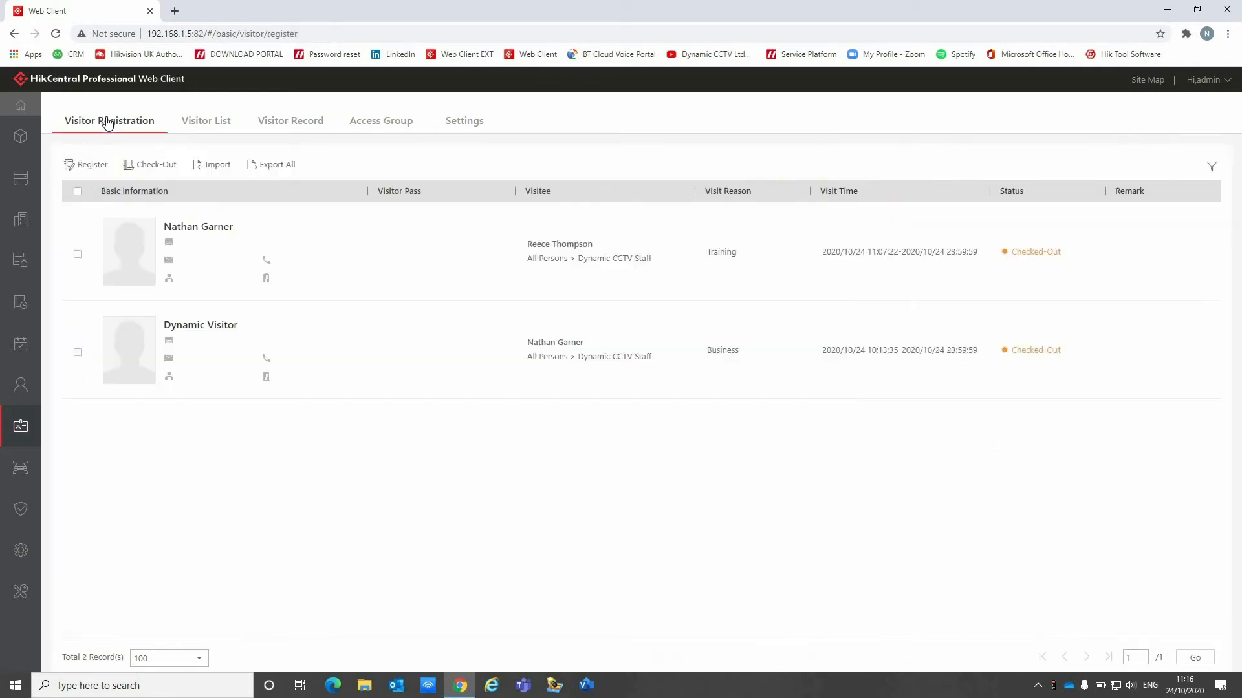
click(89, 169)
click(89, 169)
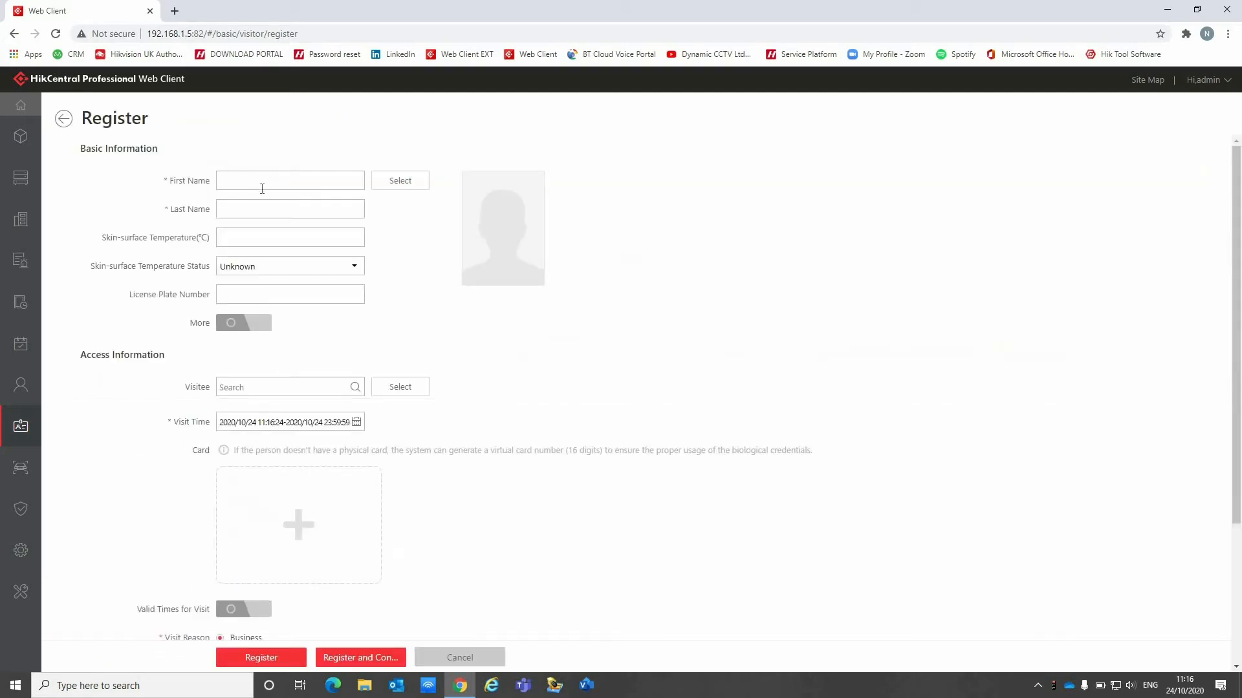
click(264, 184)
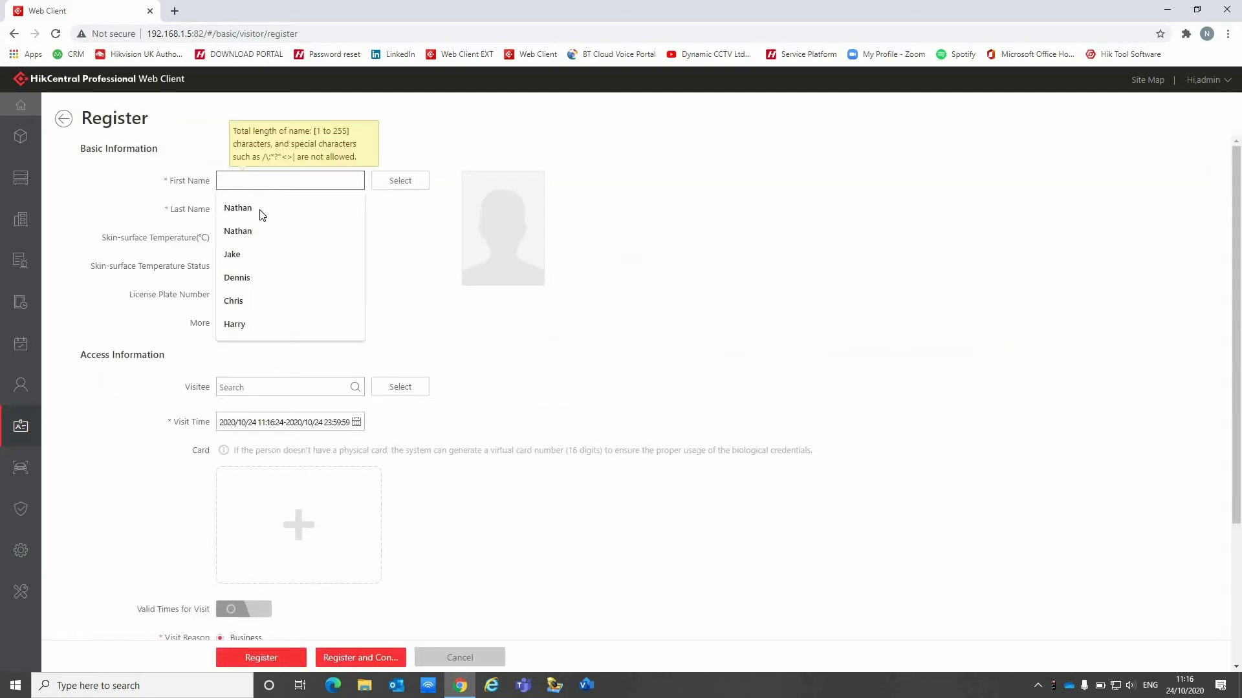
click(253, 209)
click(253, 210)
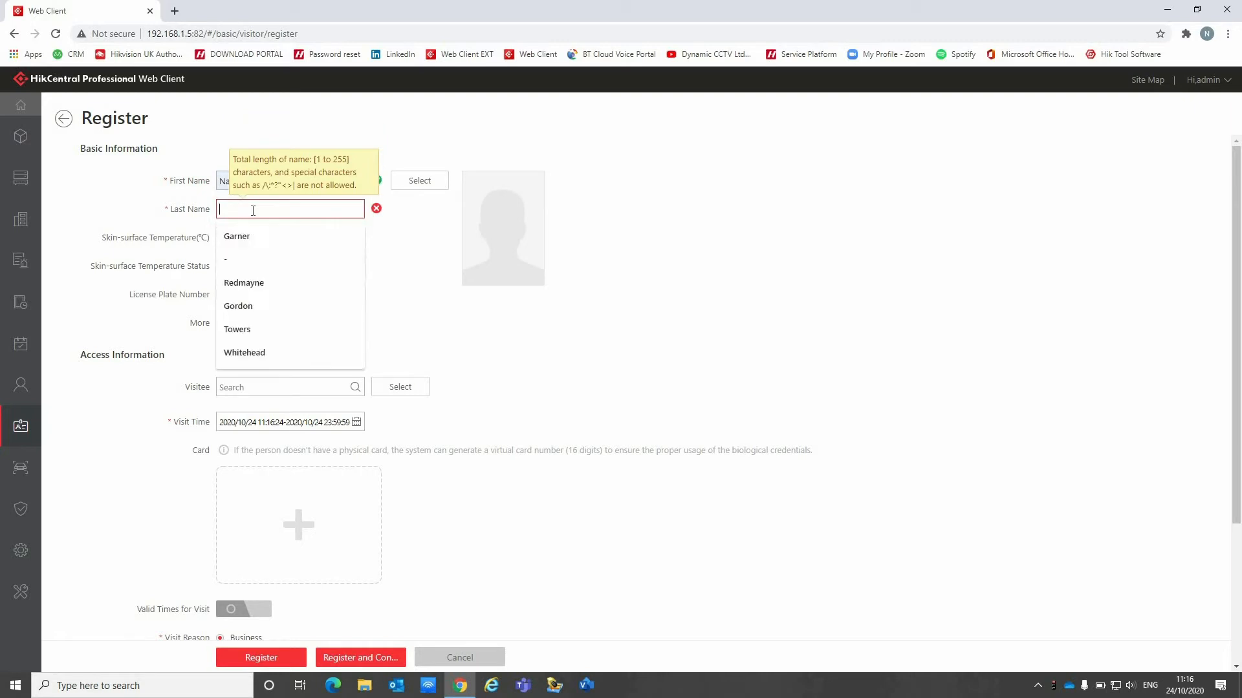
text(Garner)
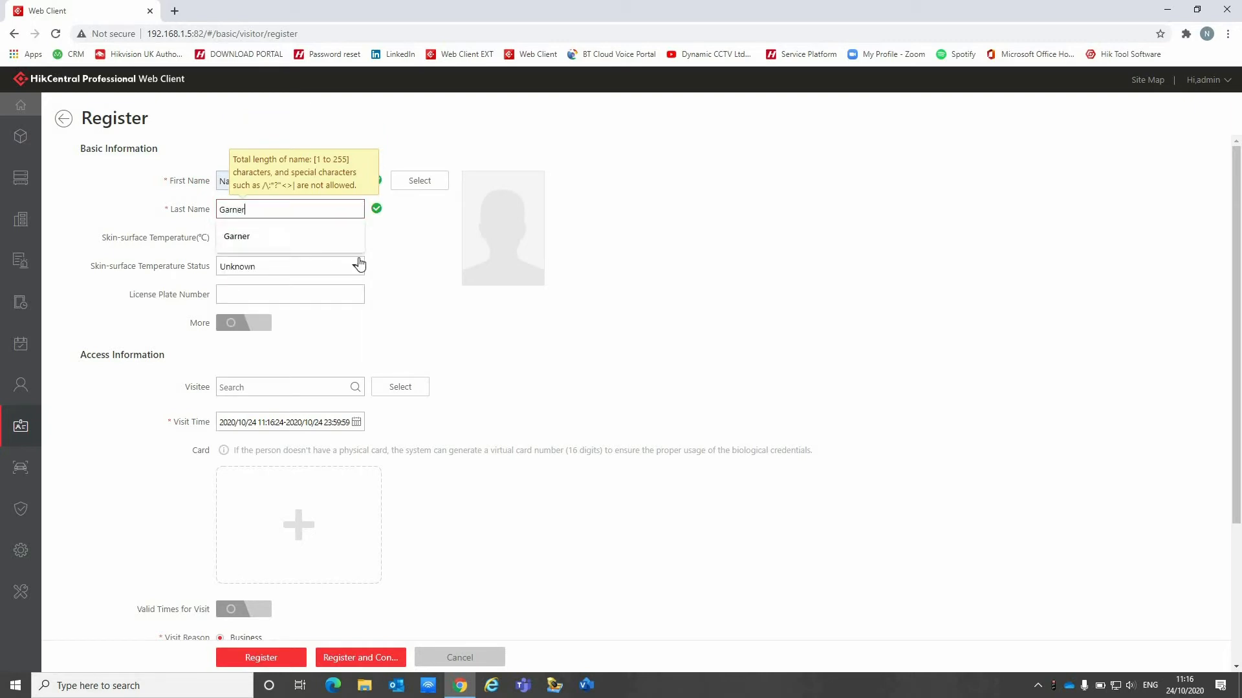
key(Tab)
key(Tab)
double_click(418, 245)
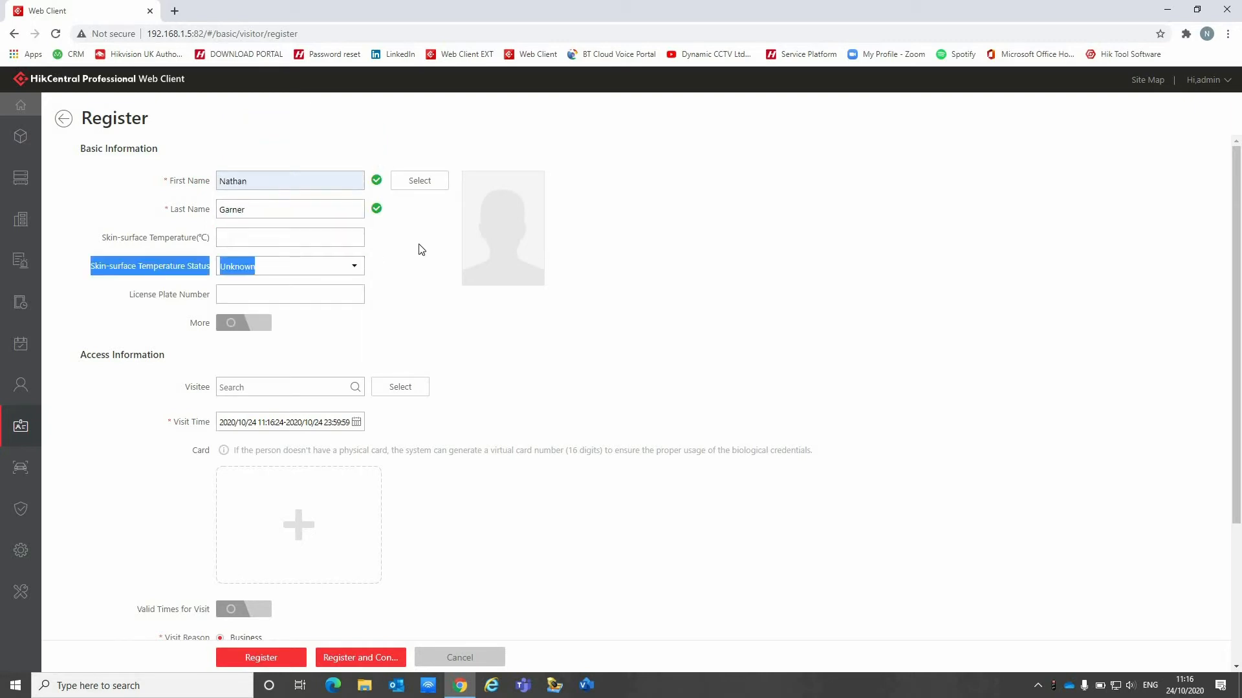
click(245, 259)
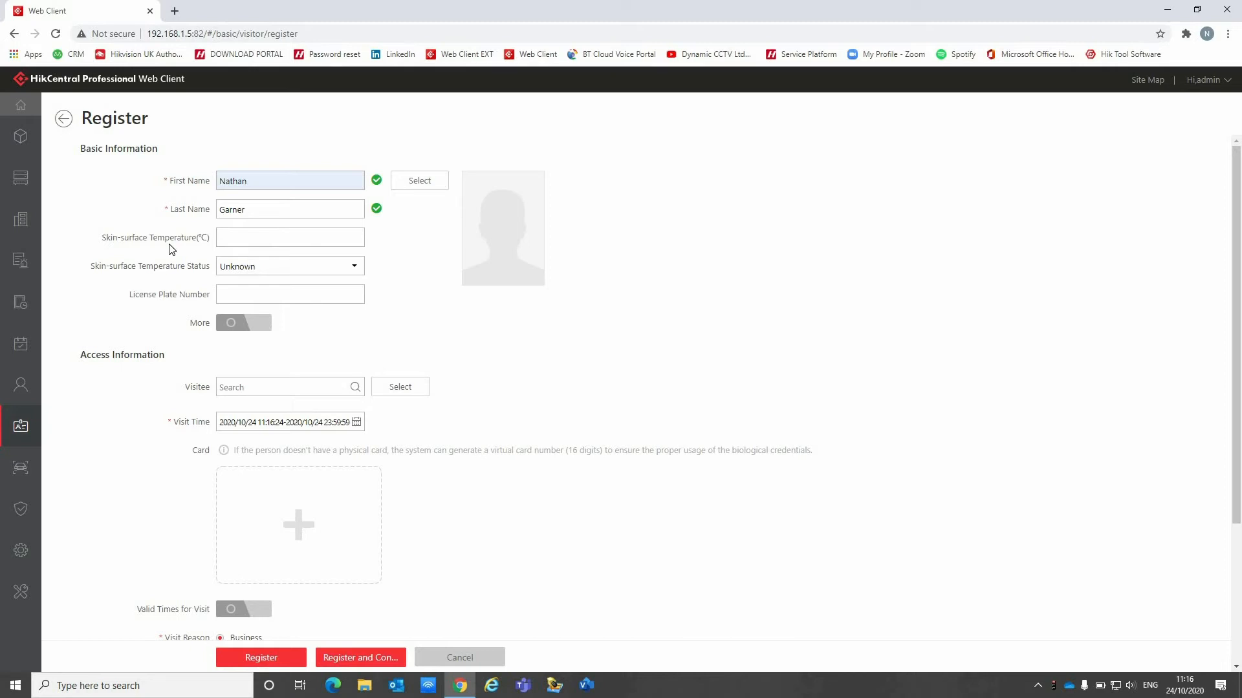
Enter the visitor's license plate number in the registration form
click(284, 298)
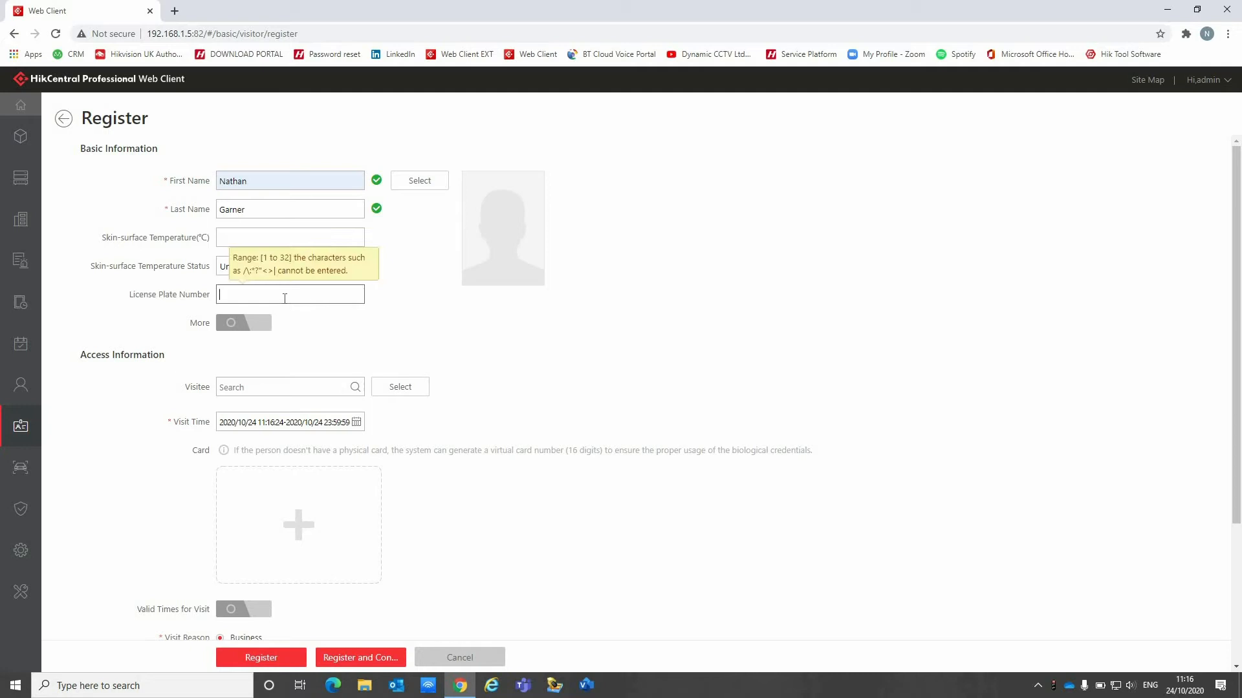
text(NX66)
click(442, 309)
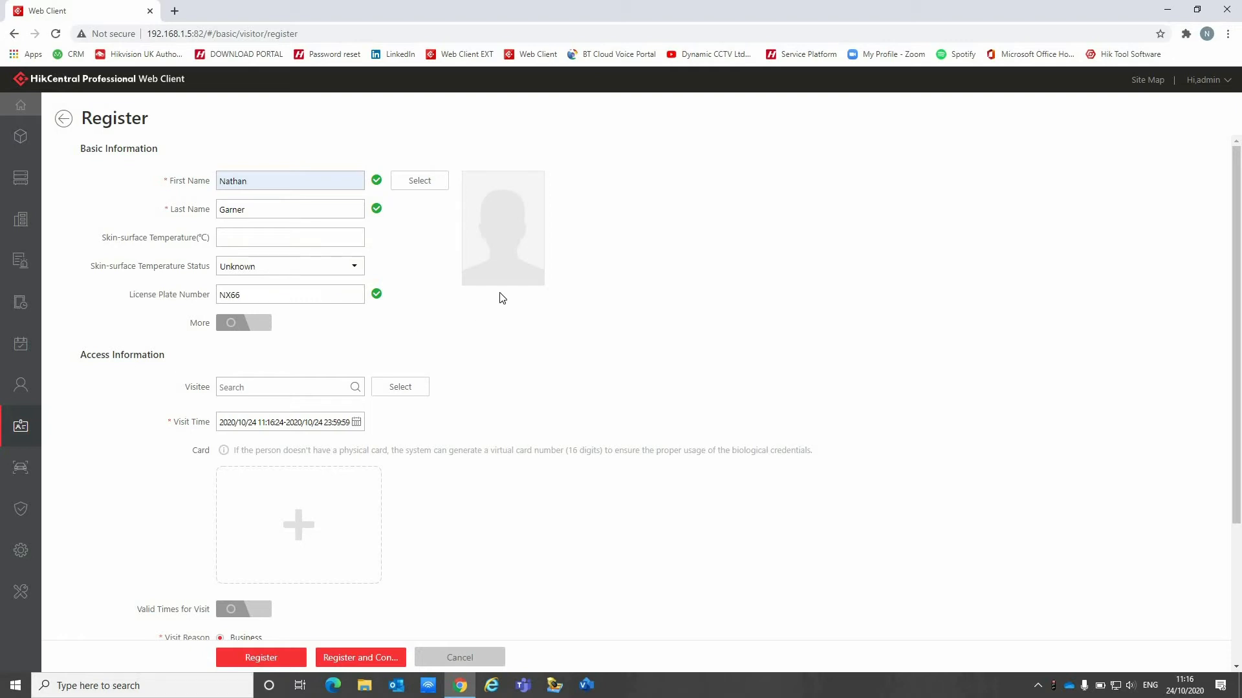
Upload the visitor's portrait from the Photos folder on the desktop and save it as the profile picture
mouse_move(507, 244)
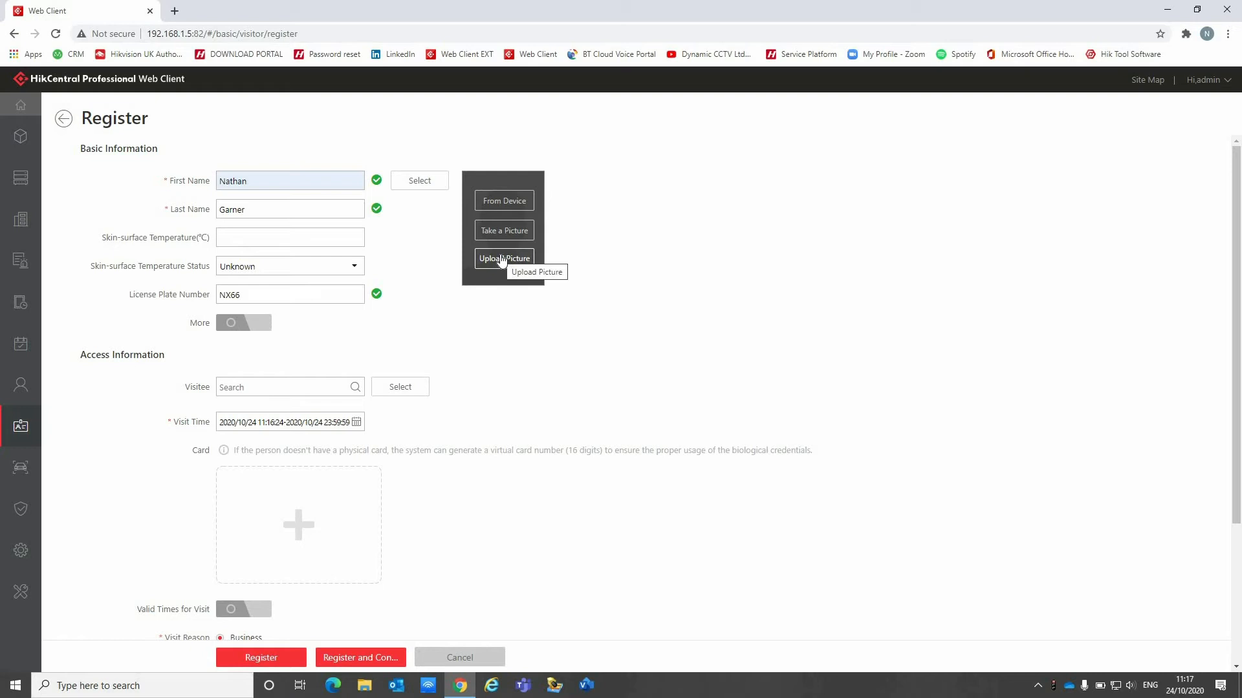
click(502, 258)
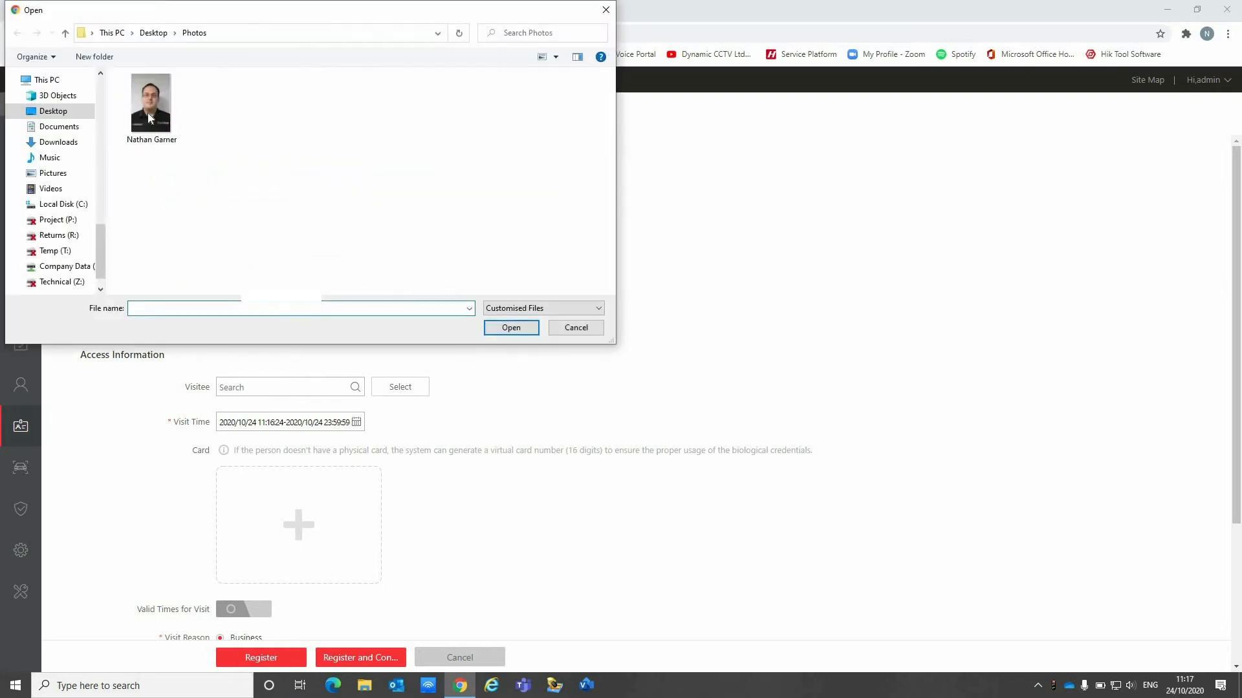
double_click(147, 112)
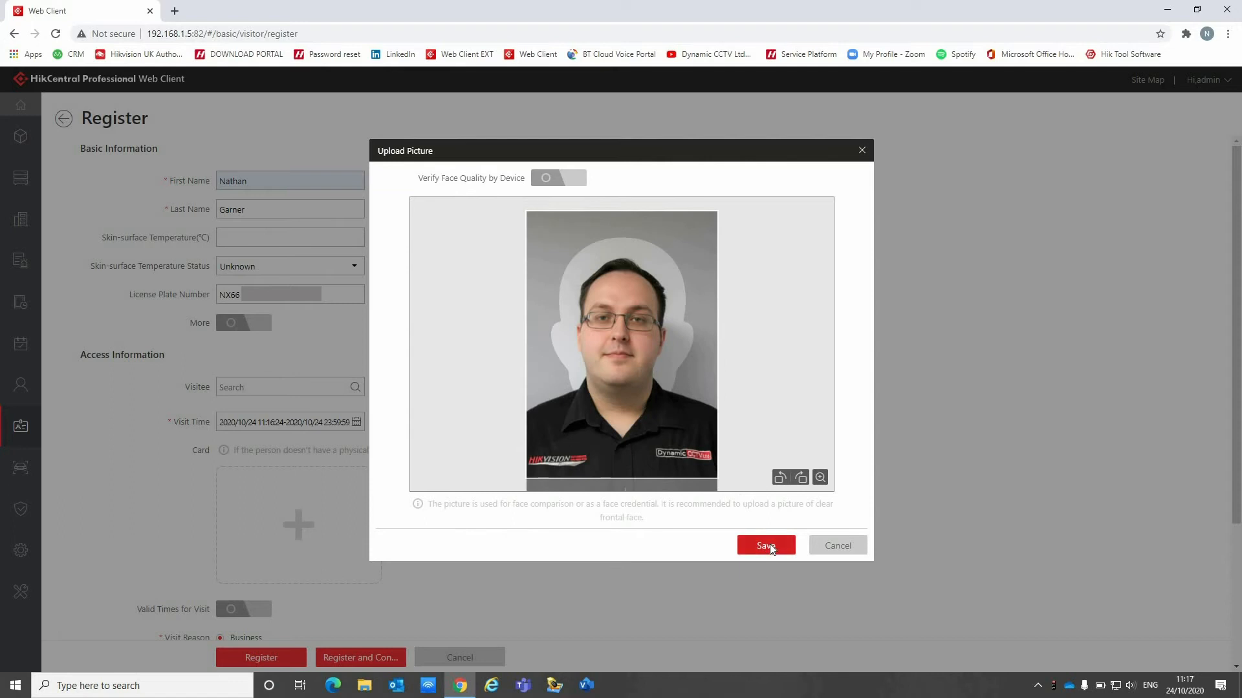
click(767, 546)
Search for the visitee by person name and choose the matching staff member
scroll(577, 537, down, 1)
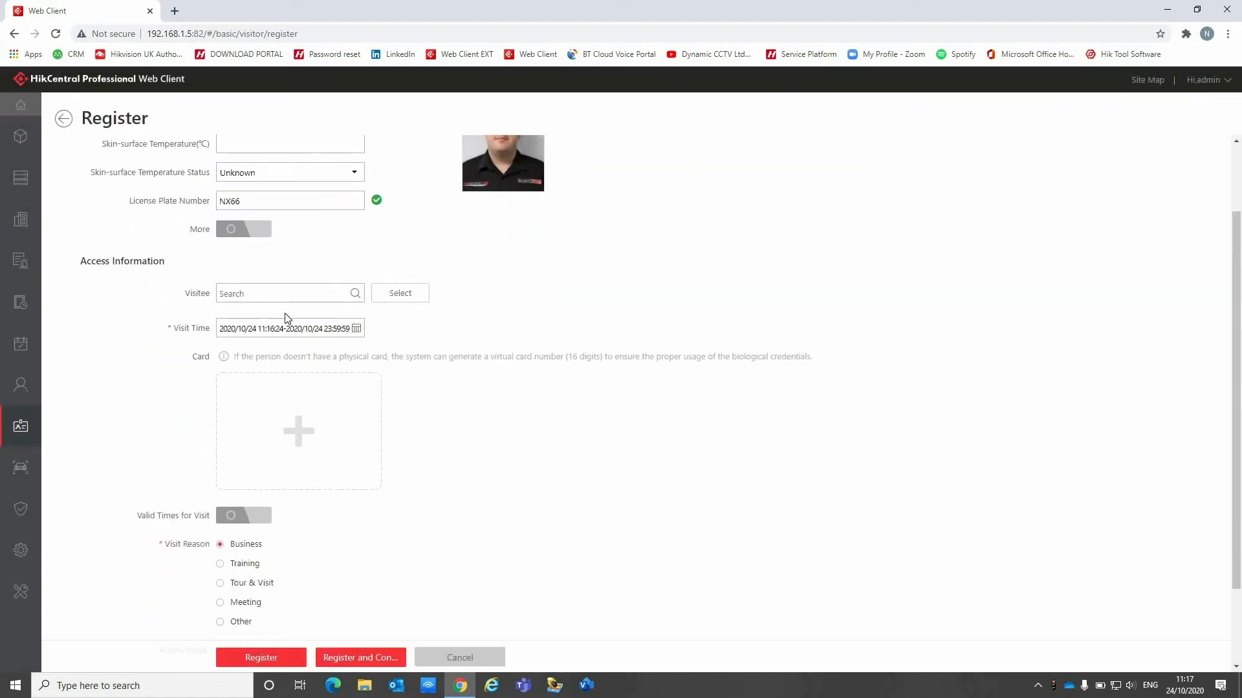
click(275, 292)
text(reece)
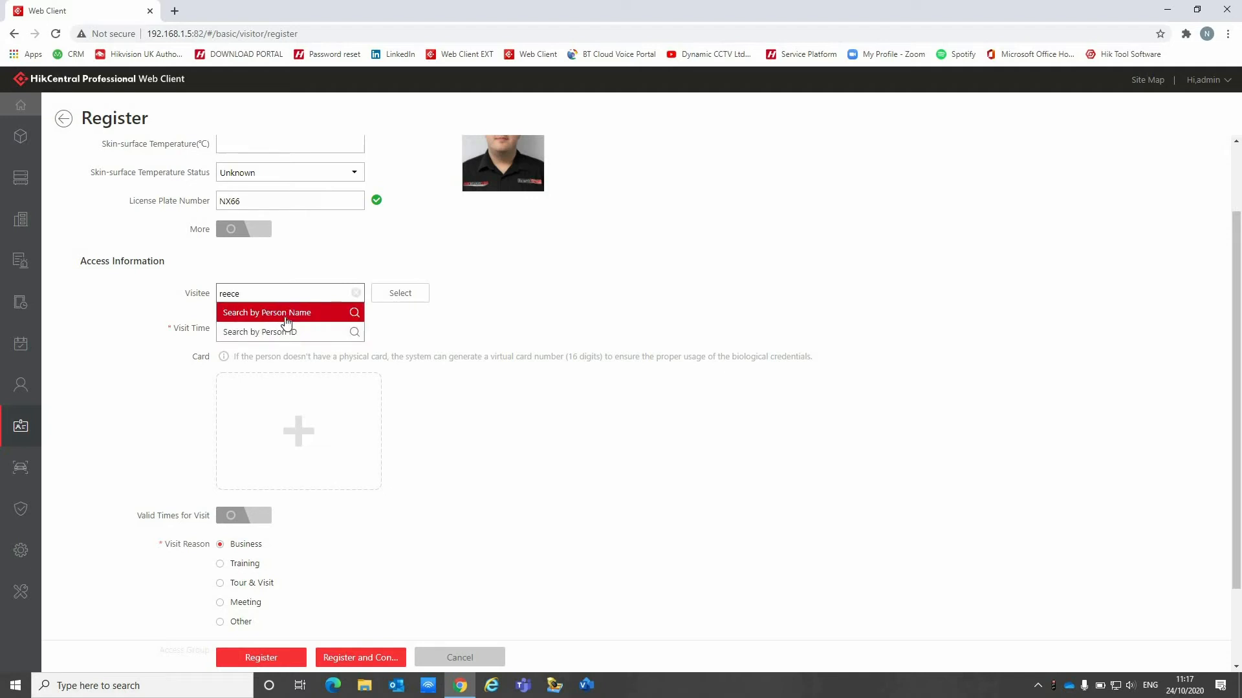
click(285, 312)
click(294, 322)
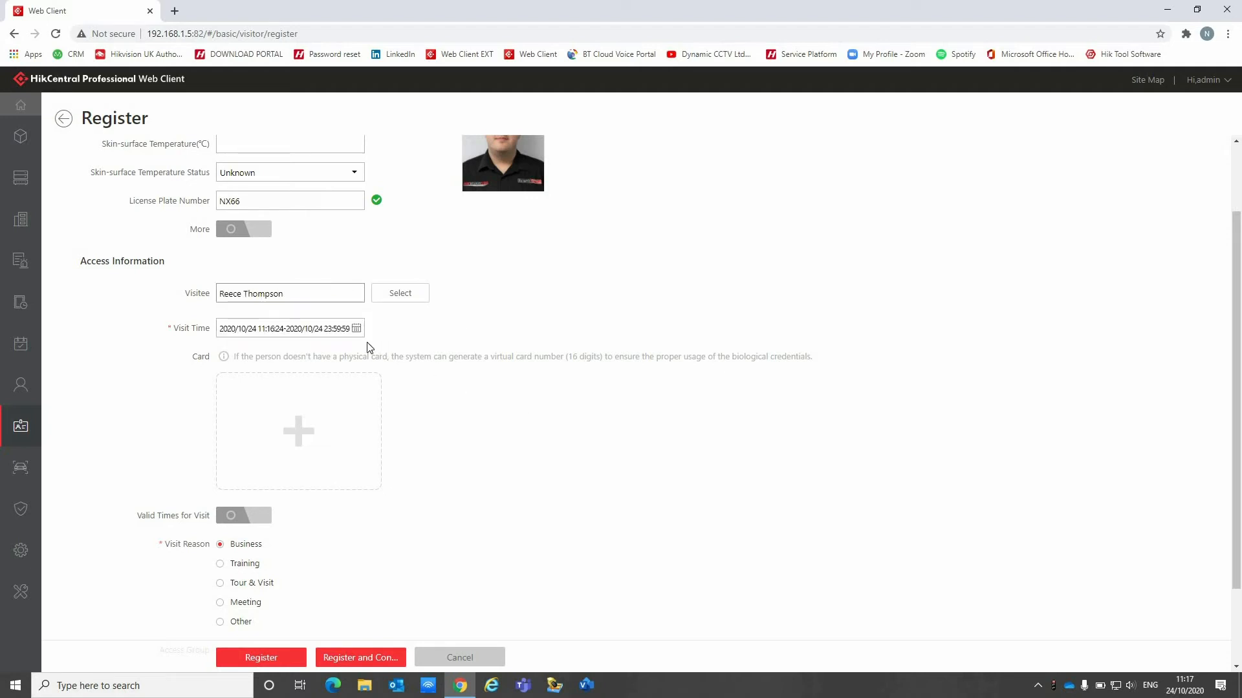
Set the visit's start time to 10:00:00 on 24 October 2020
click(354, 330)
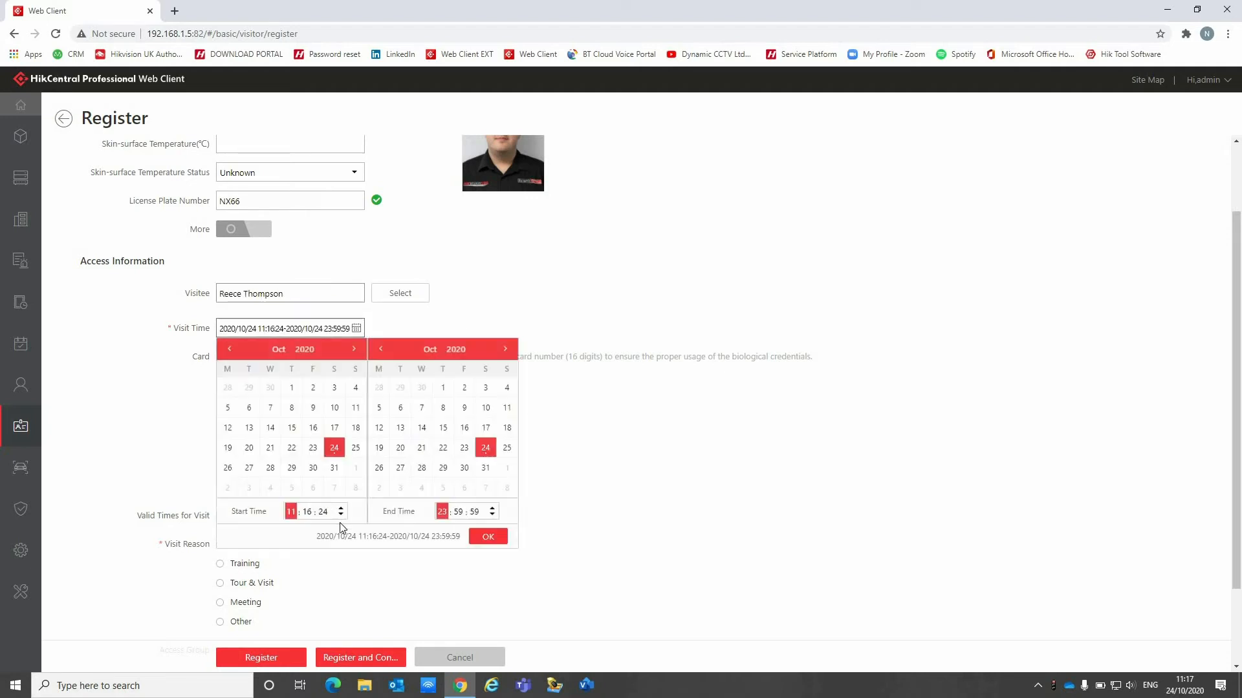
click(297, 521)
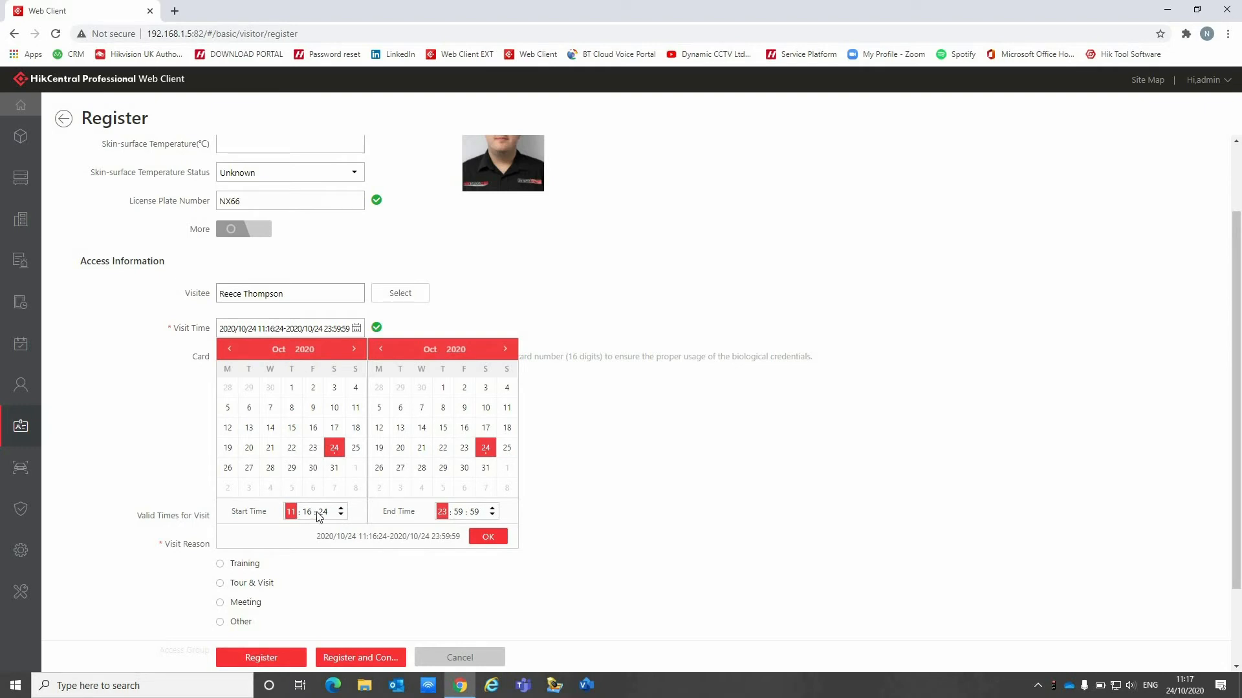
click(293, 513)
click(329, 439)
click(309, 511)
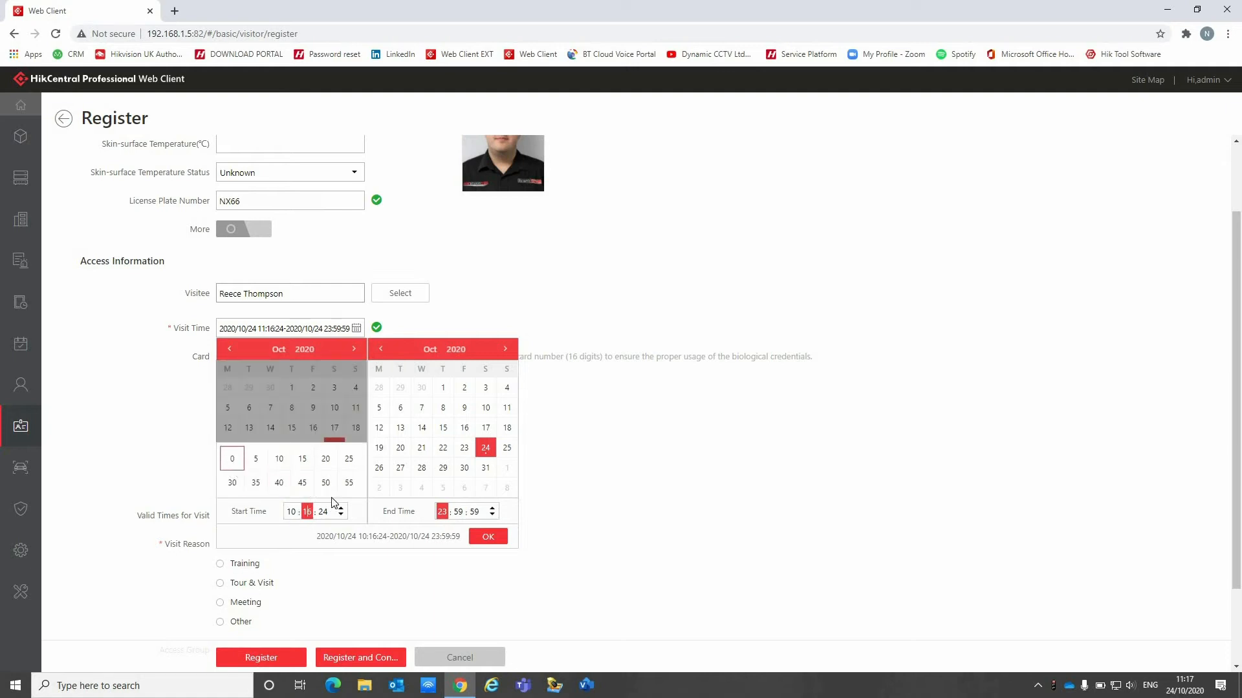
click(232, 461)
click(323, 511)
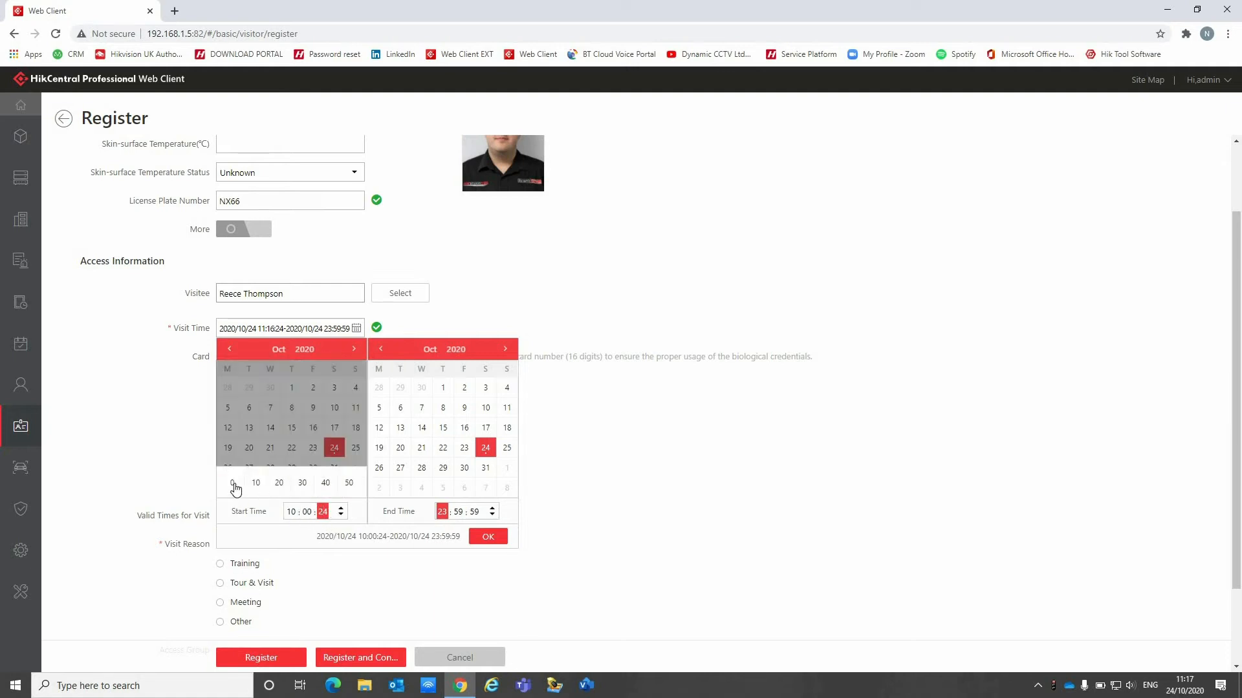
click(232, 483)
click(488, 537)
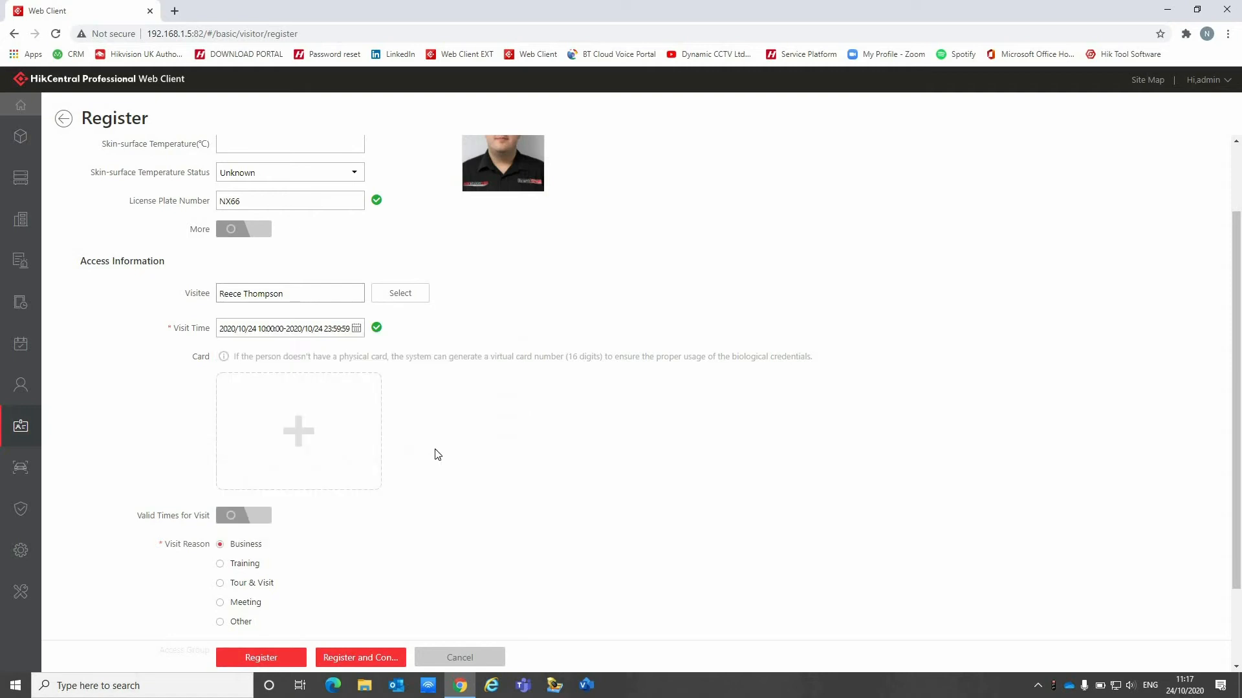
scroll(437, 446, down, 1)
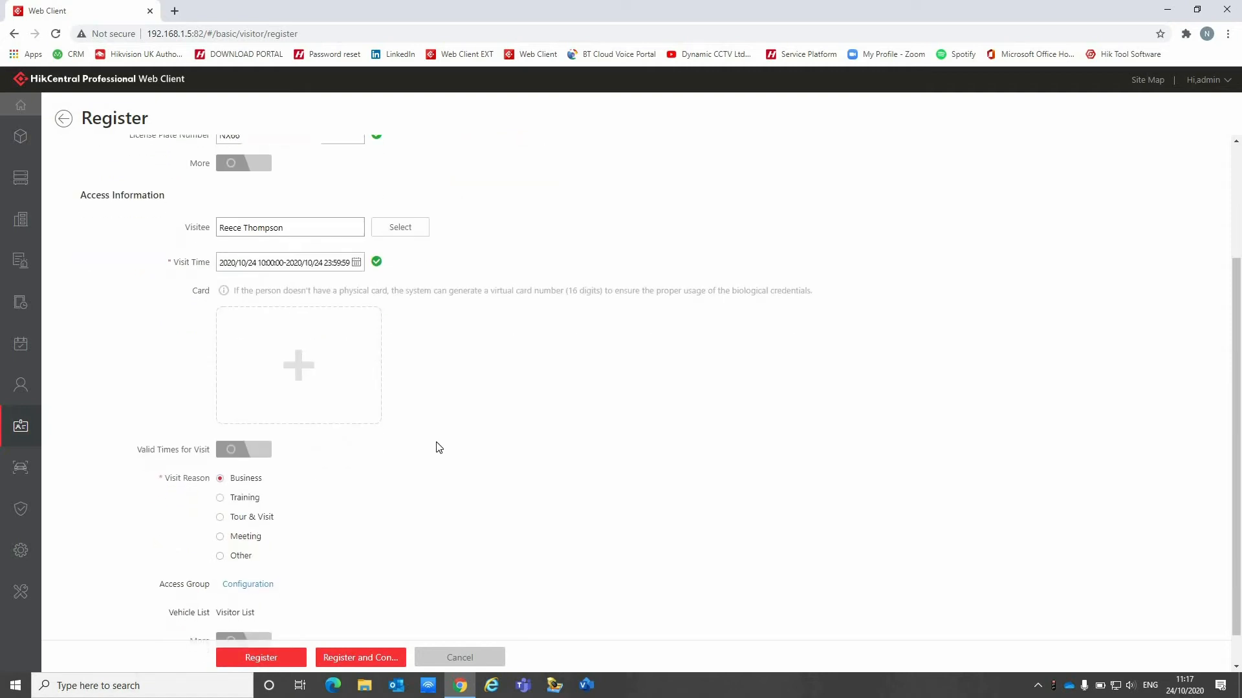
click(328, 354)
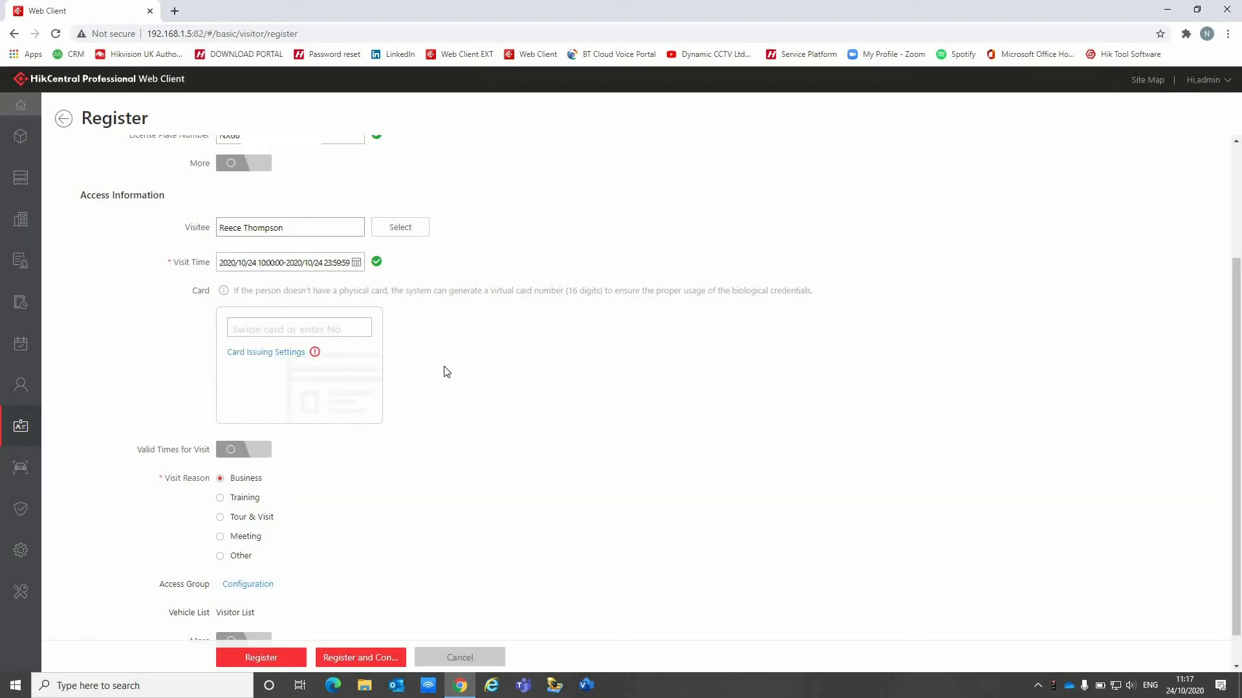
scroll(446, 372, down, 1)
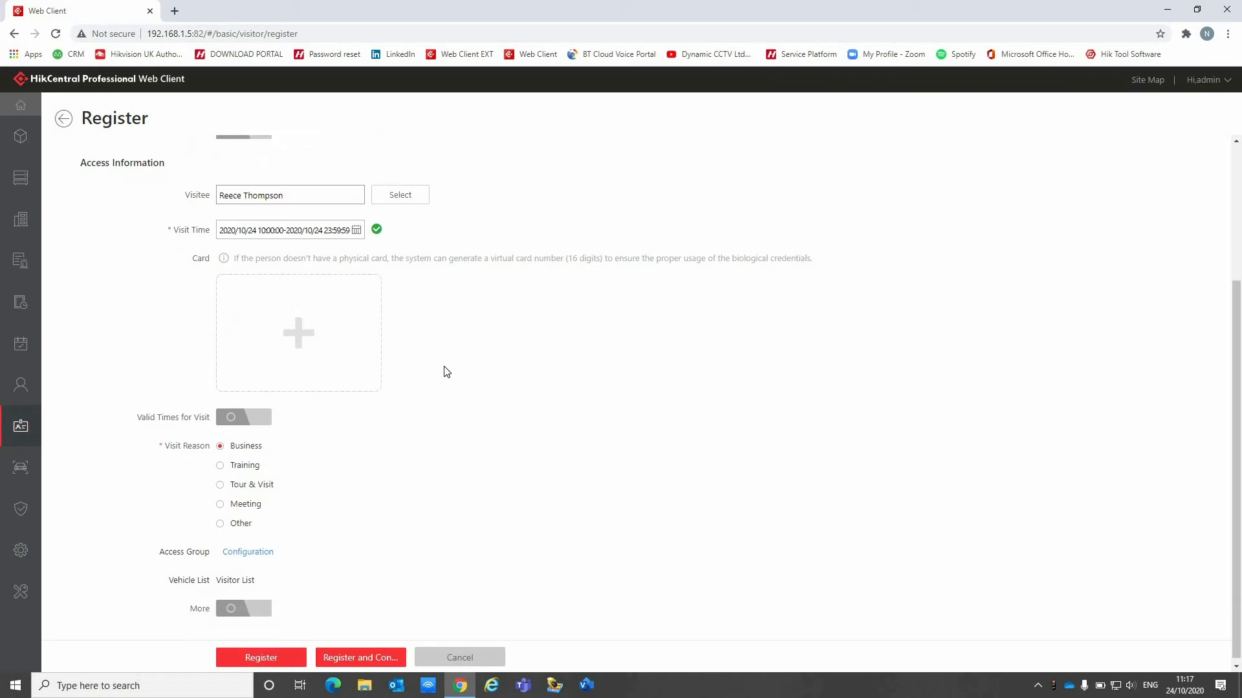
Enable Valid Times for Visit and set the number of valid times to 2
scroll(275, 452, down, 1)
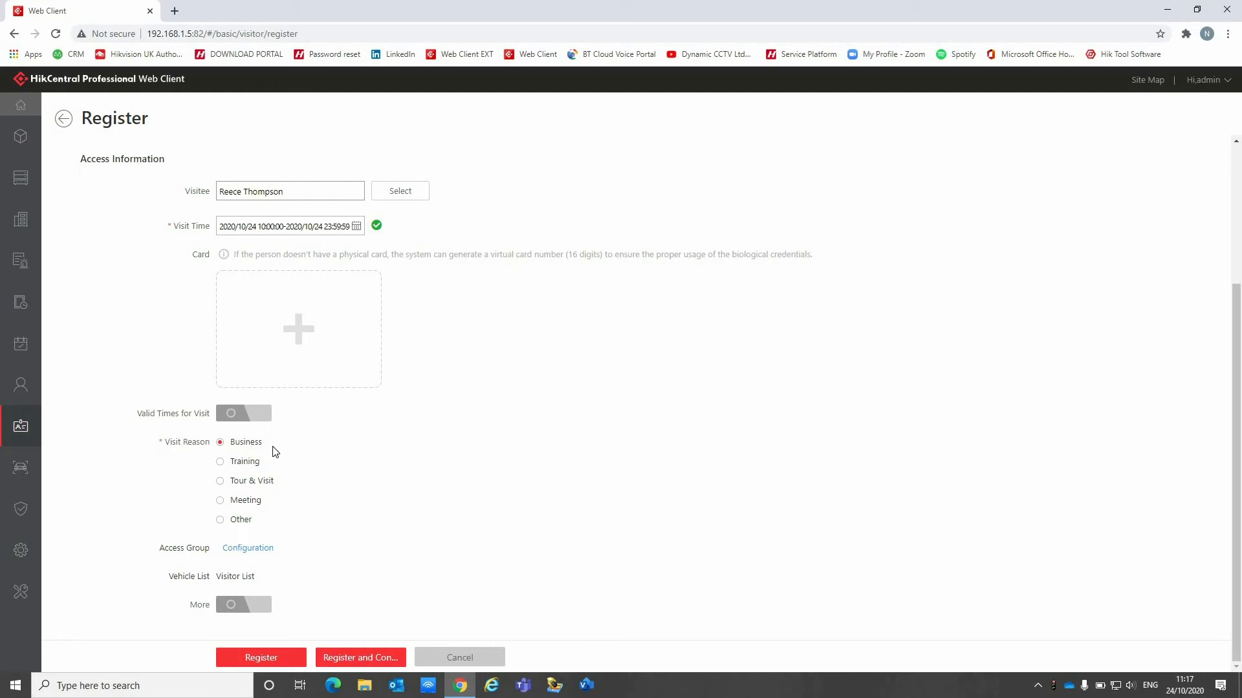
click(236, 417)
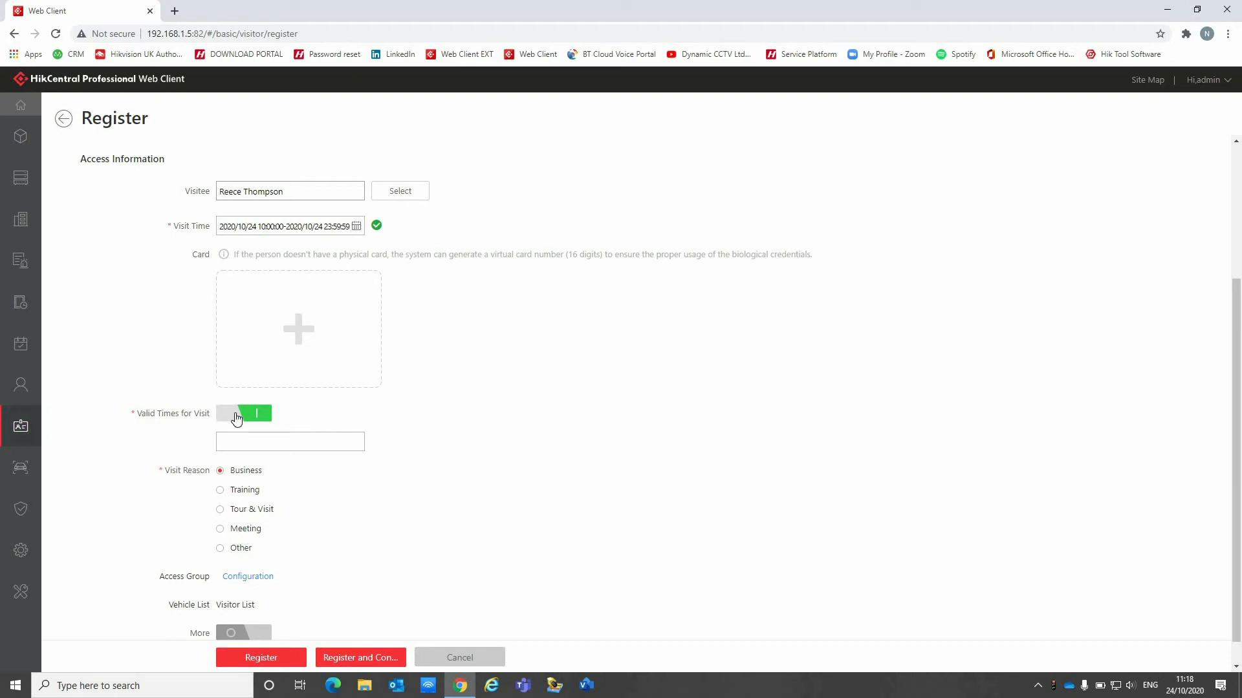
click(236, 417)
click(236, 417)
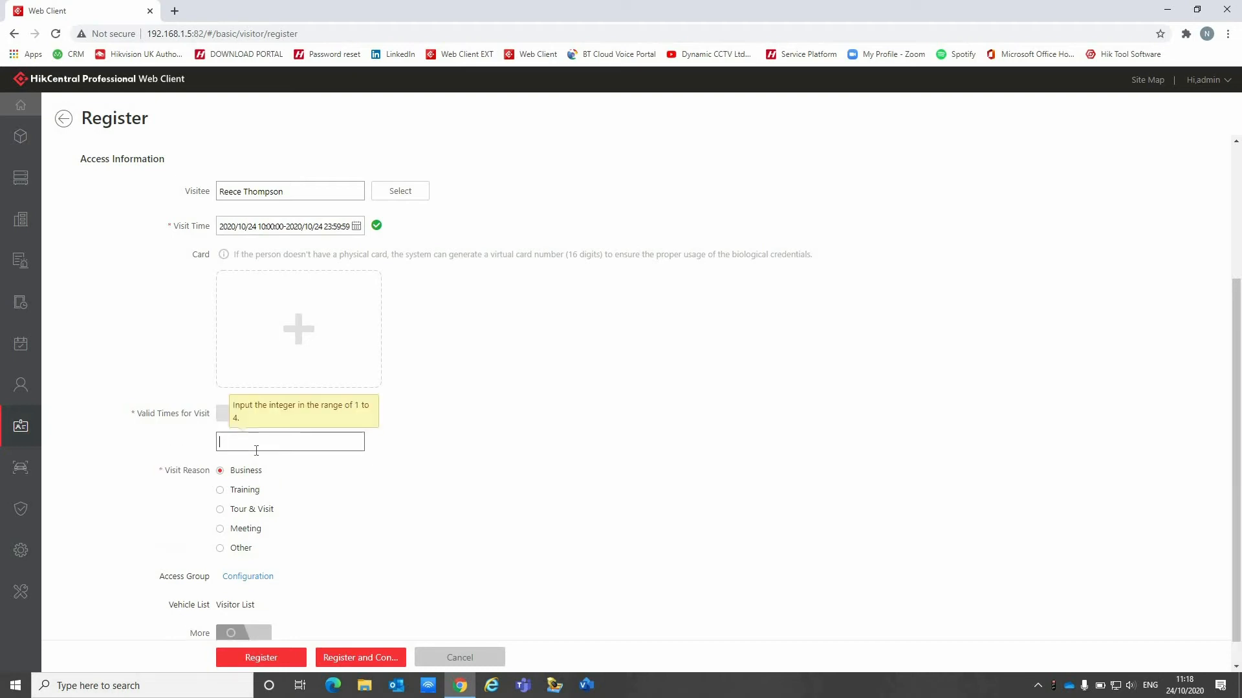
text(2)
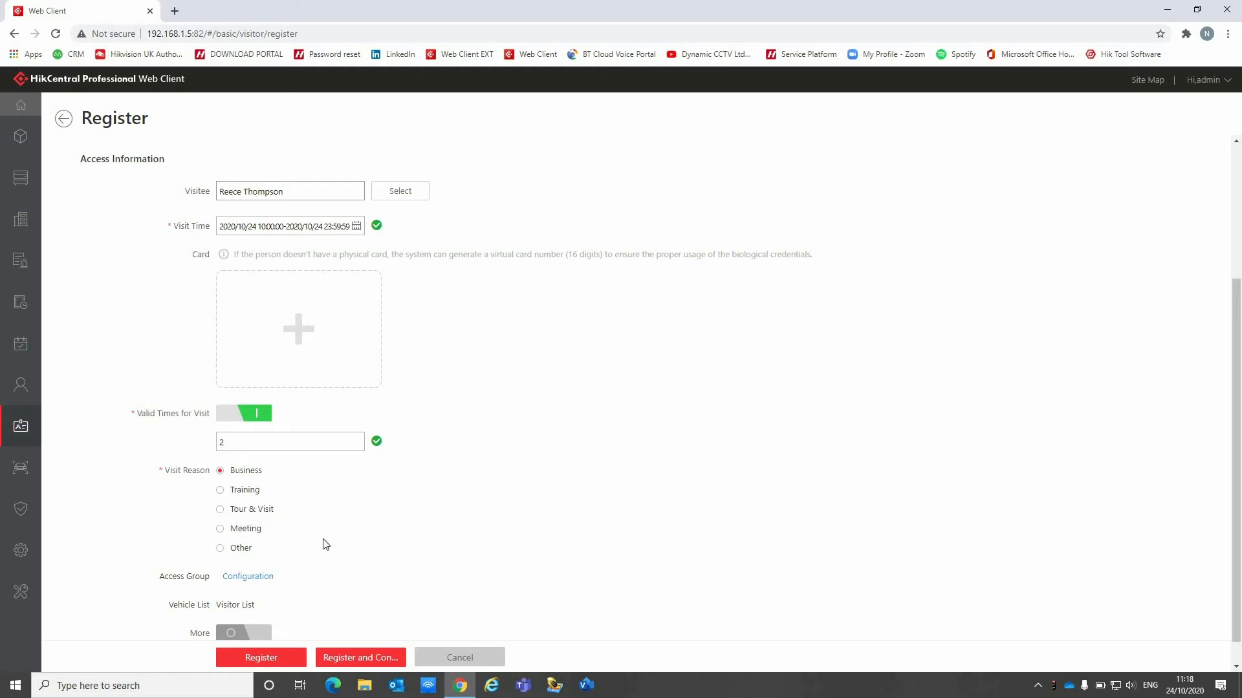
Set the visit reason to Training
click(220, 548)
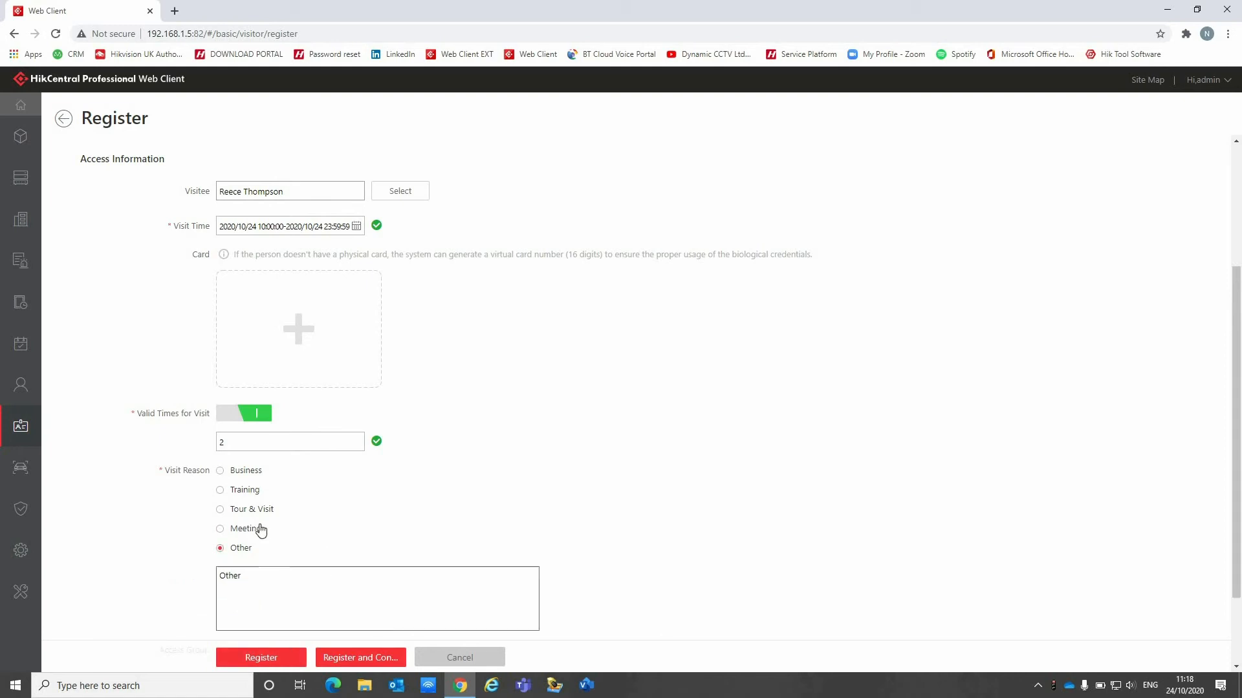
click(220, 490)
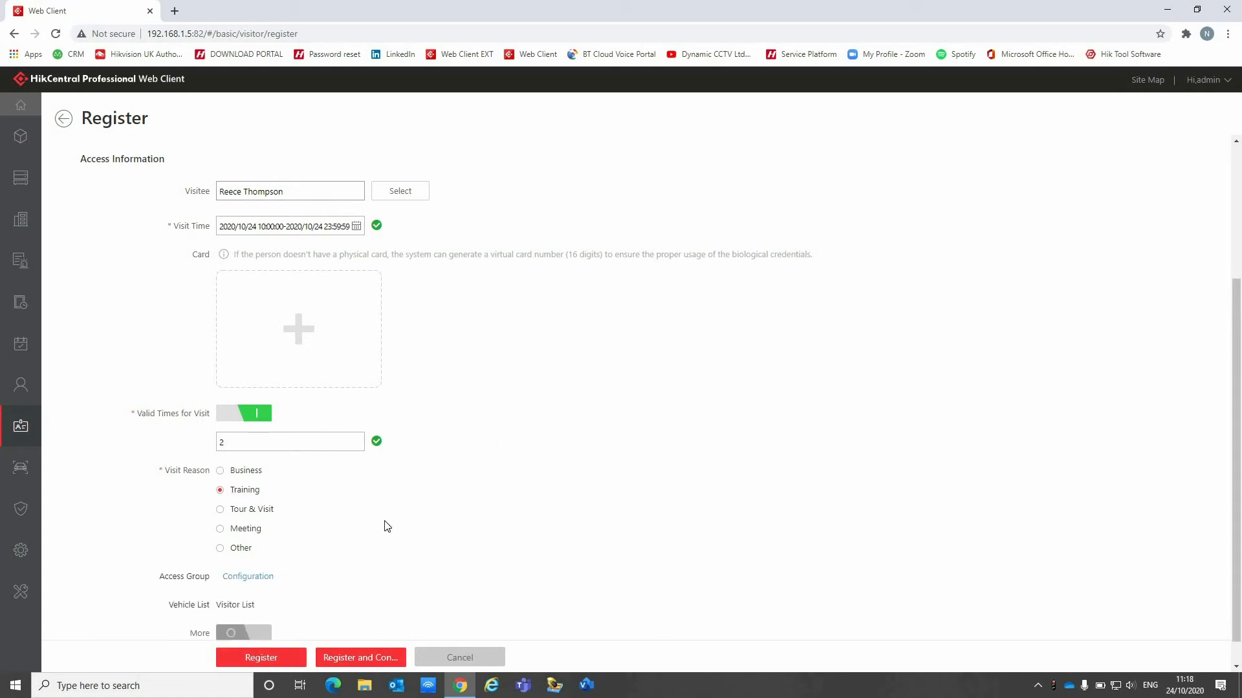
Assign the Visitors access group to the visit and register the visitor
scroll(388, 527, down, 1)
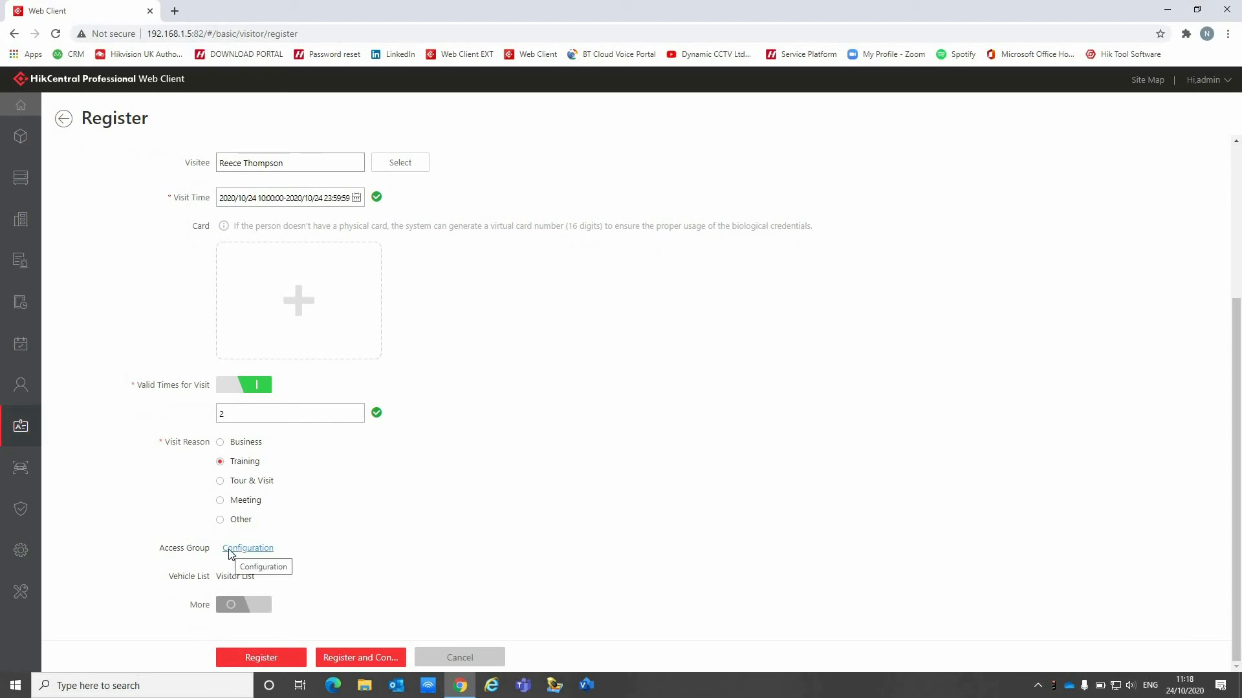
click(229, 550)
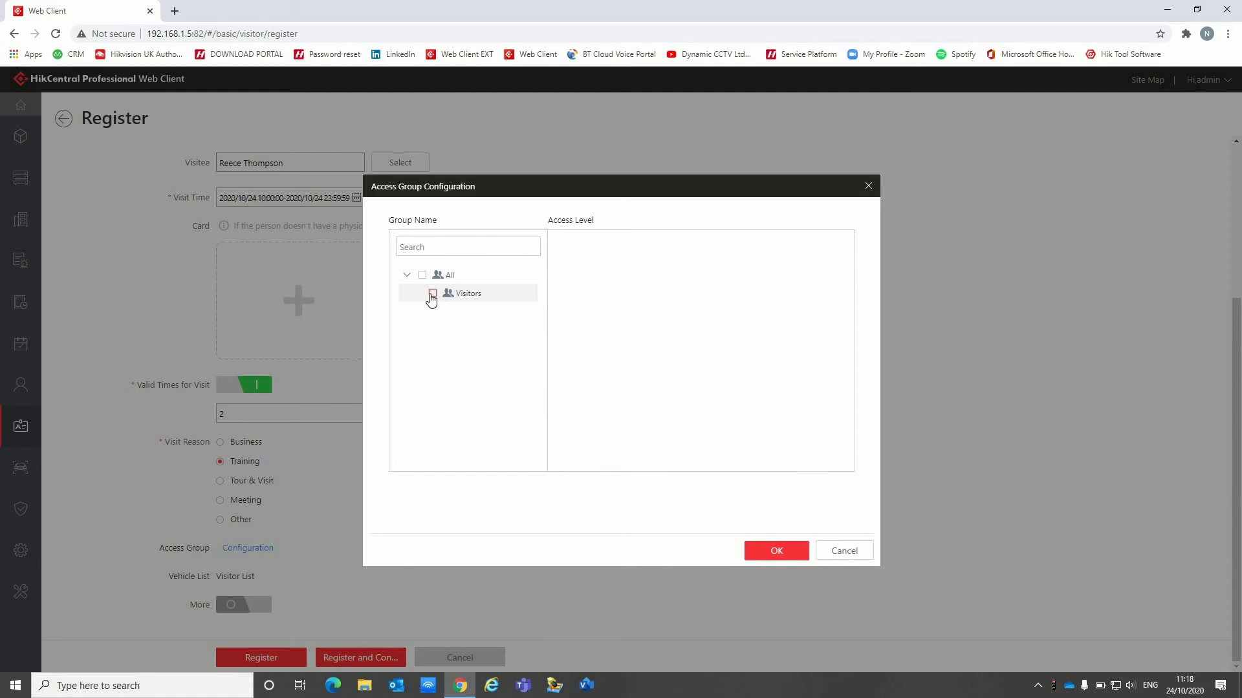
click(432, 294)
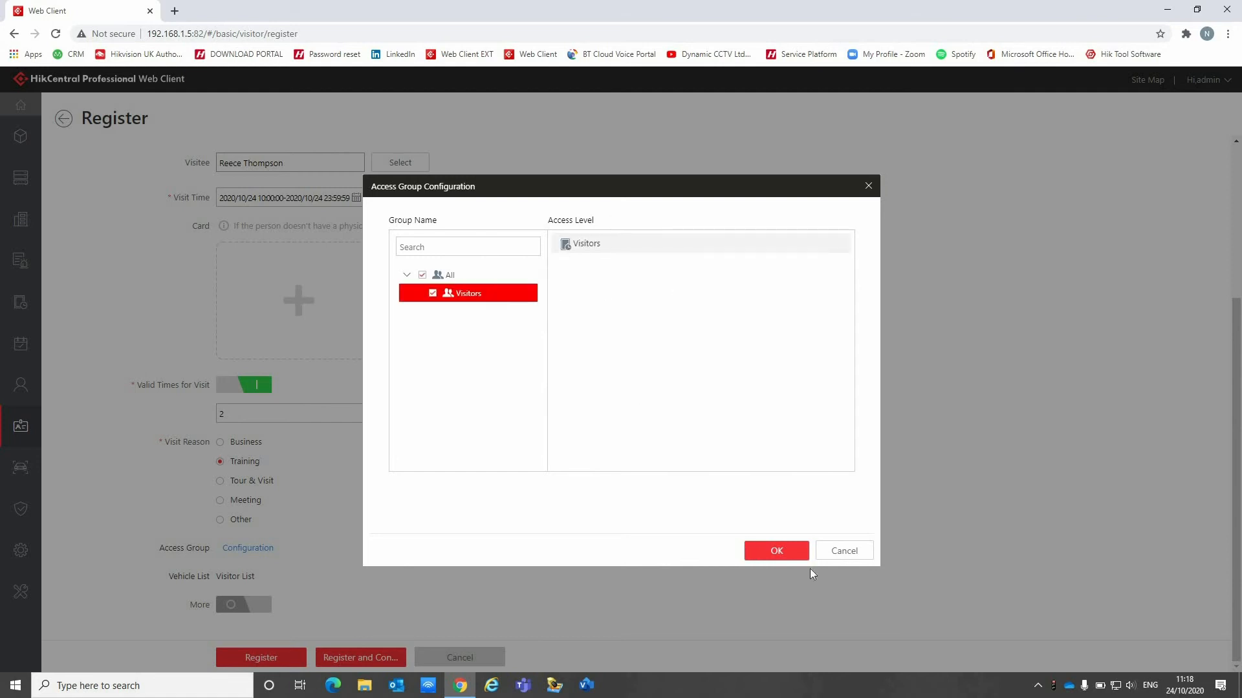
click(779, 554)
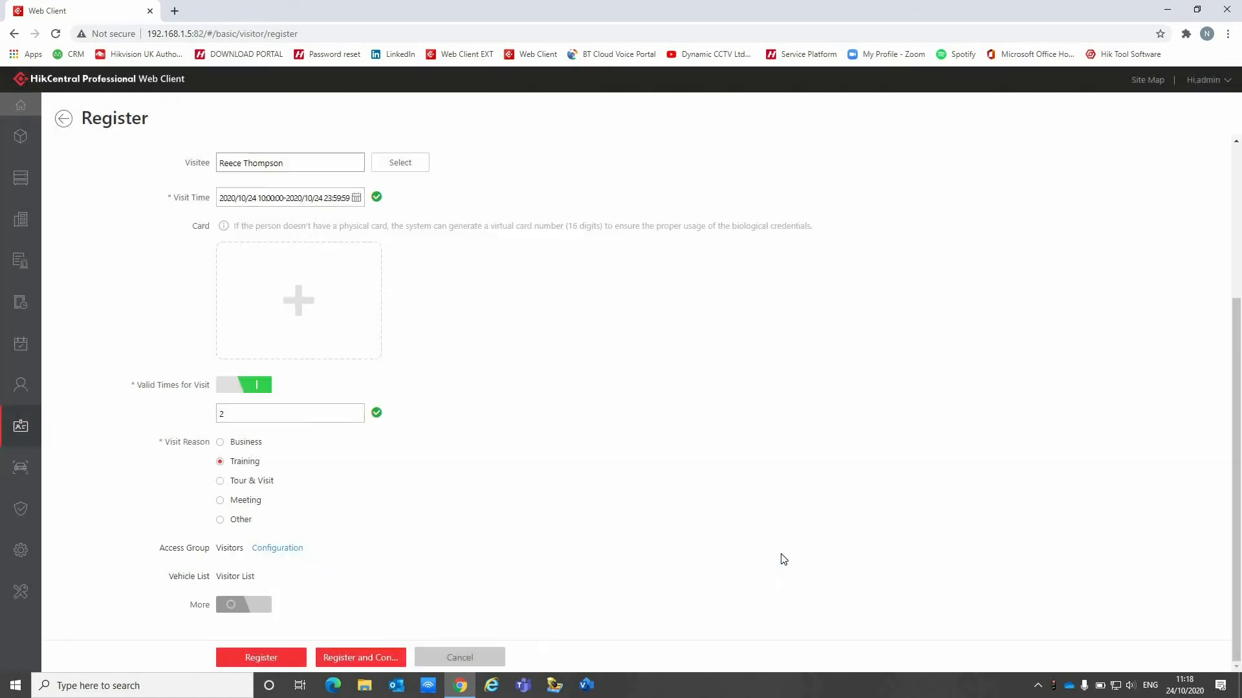
click(277, 658)
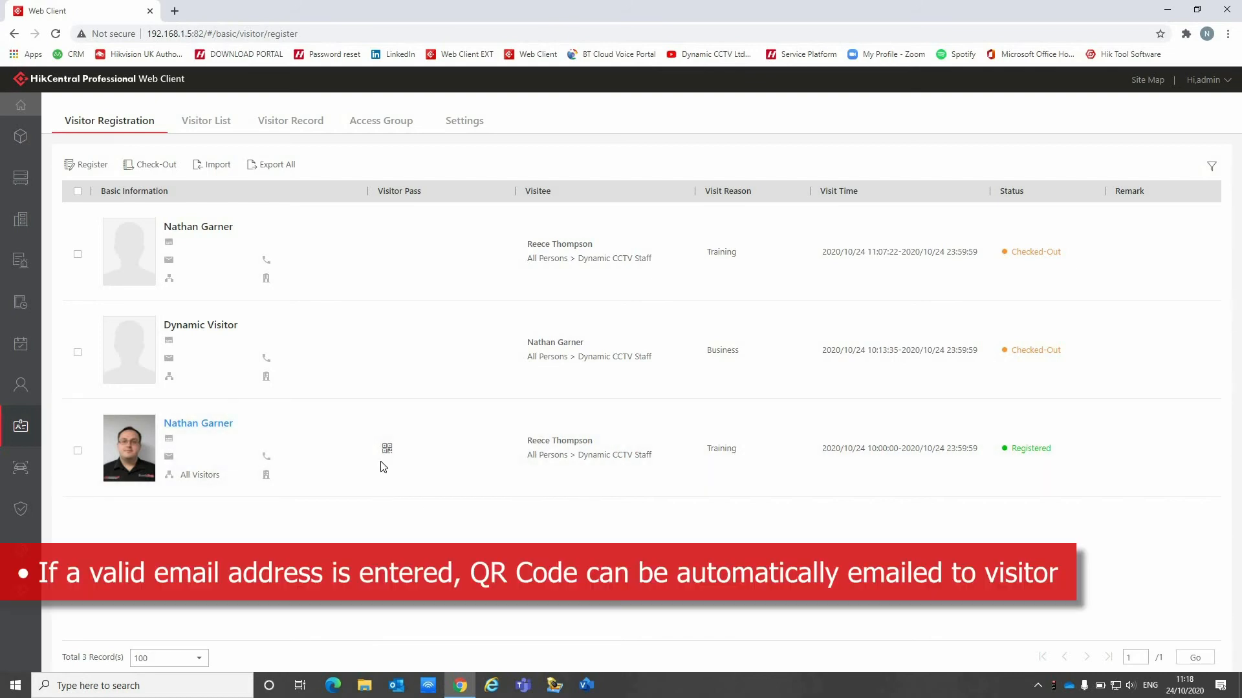
Download the newly registered visitor's QR code pass and open the file to view it, returning to the visitor registration list
mouse_move(386, 451)
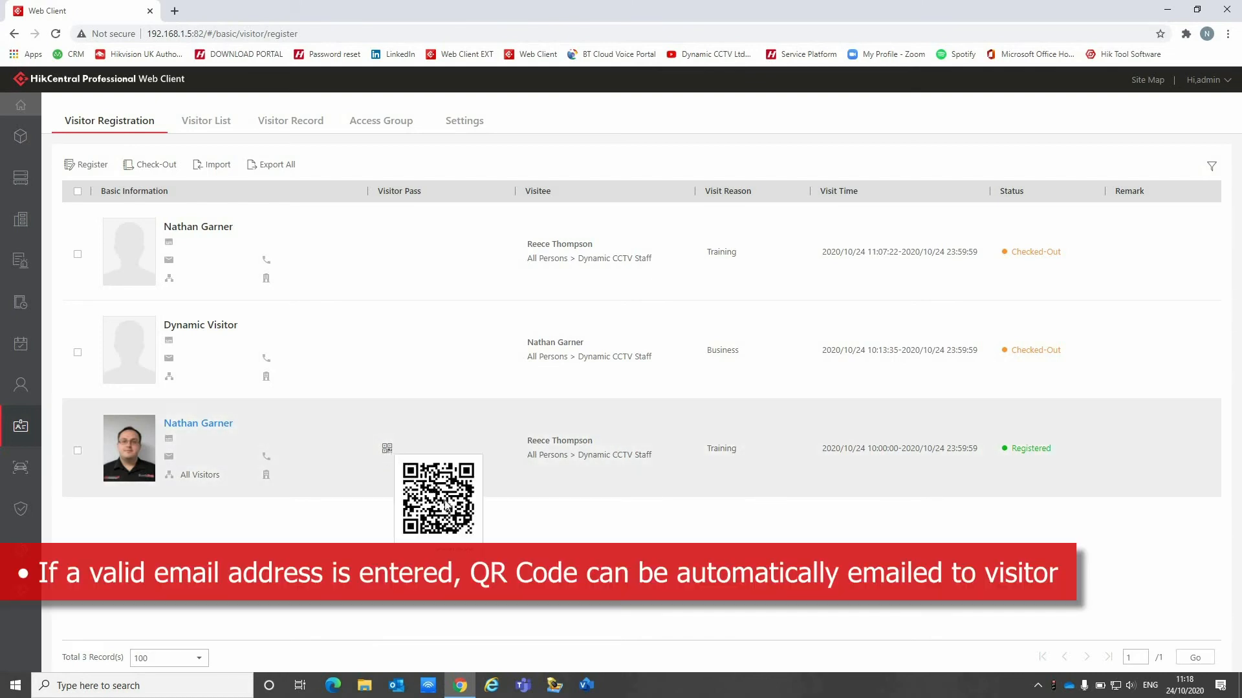
click(463, 550)
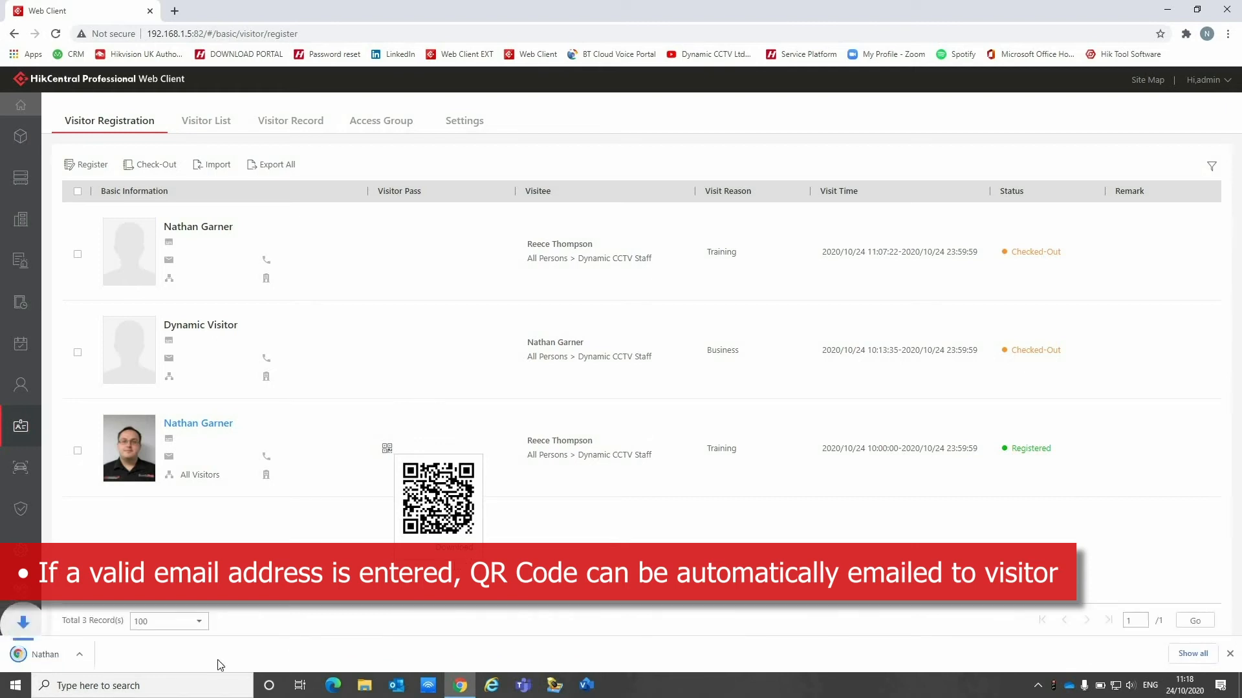
click(71, 654)
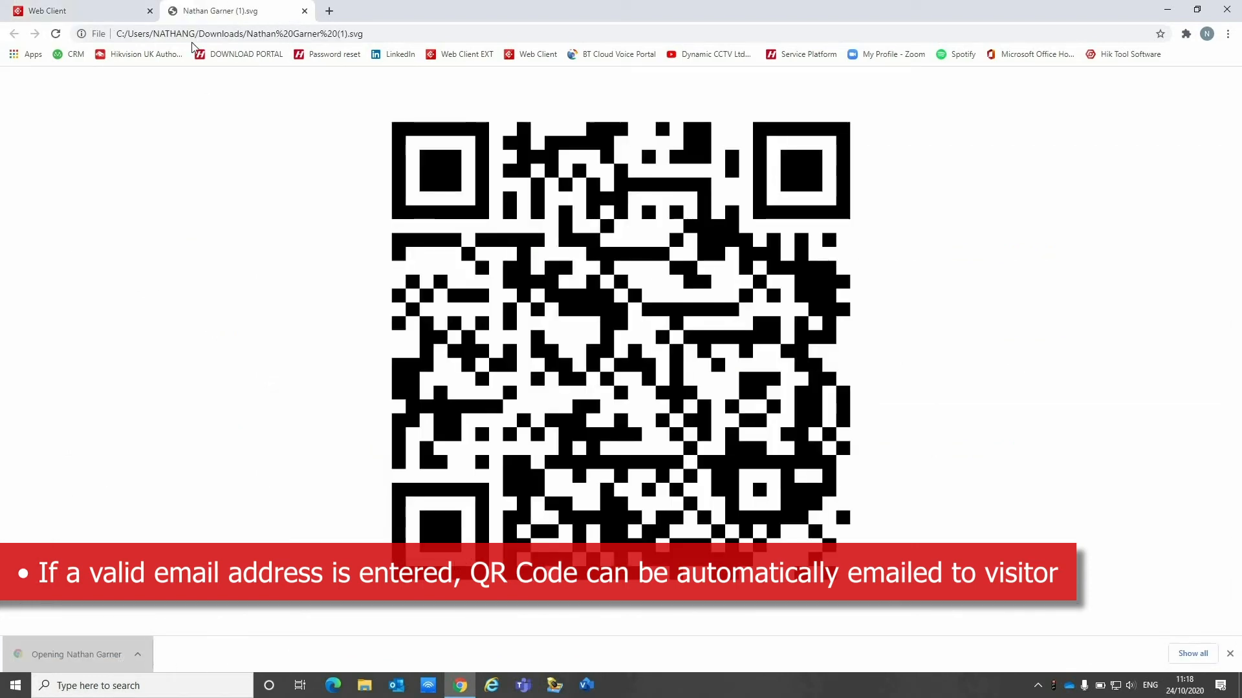
click(57, 5)
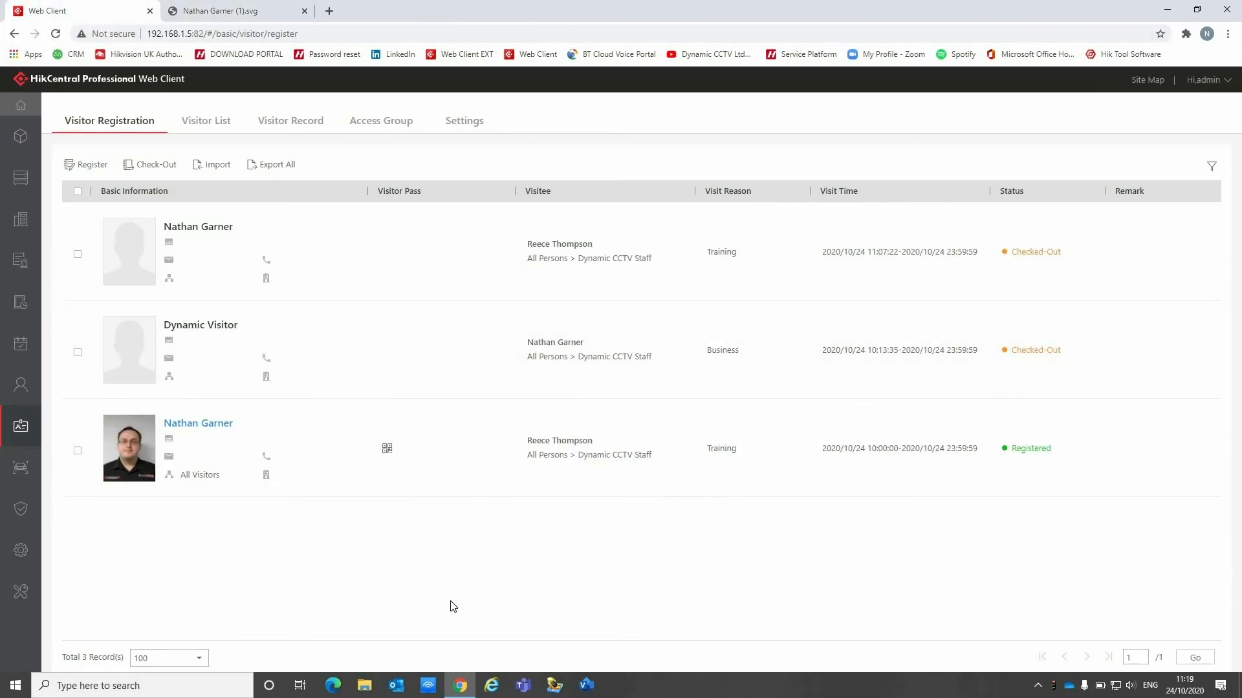
Apply the access level settings to Door 01 of the MinMoe Terminal for all visitors
click(367, 126)
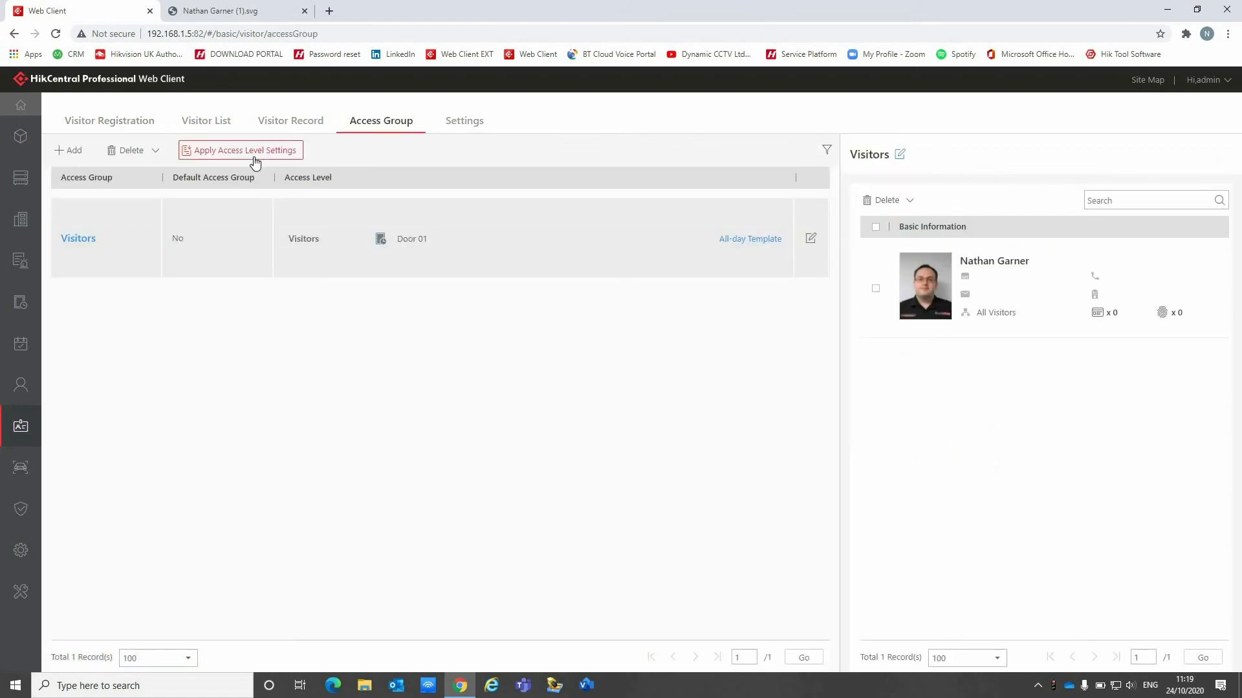
click(254, 157)
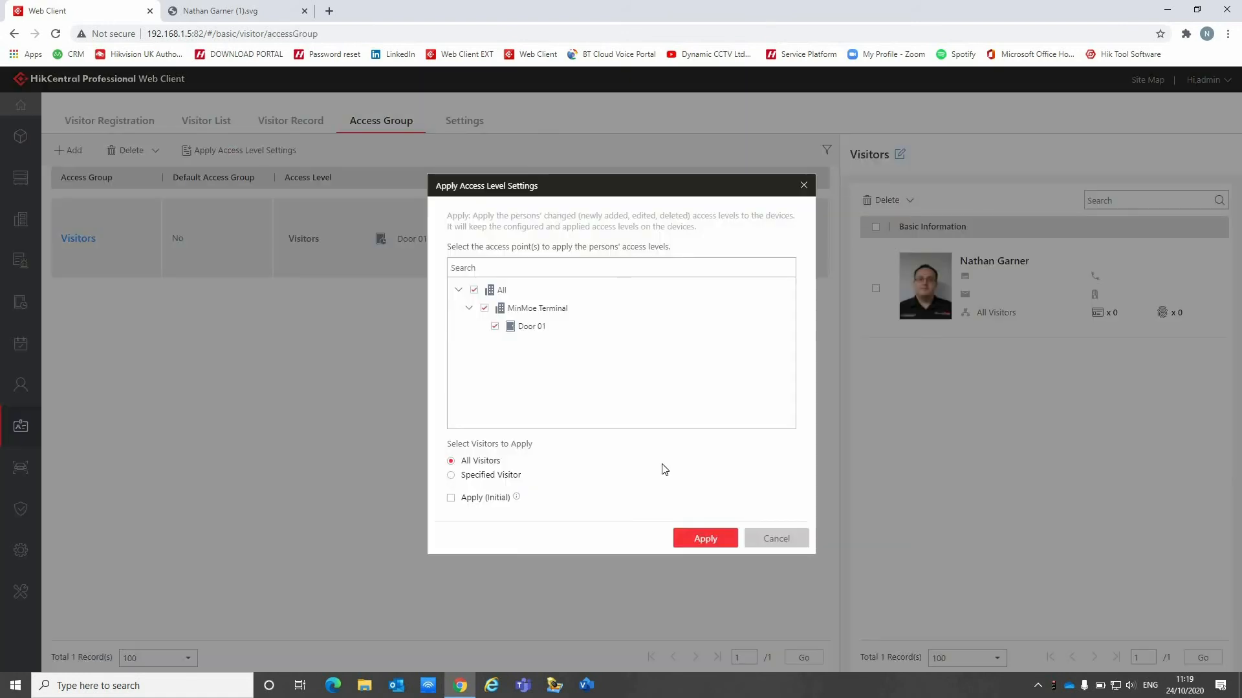
click(701, 538)
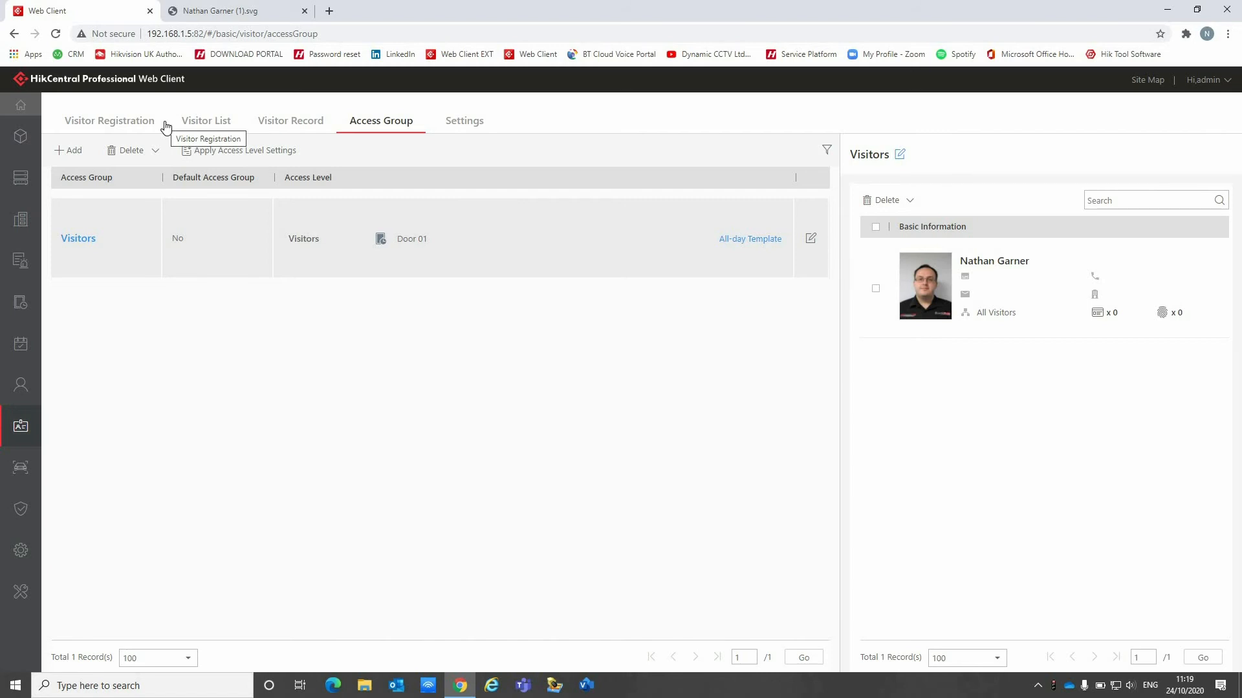
Check today's visitor record for entry and exit details and the visitor's status in the registration list
click(266, 132)
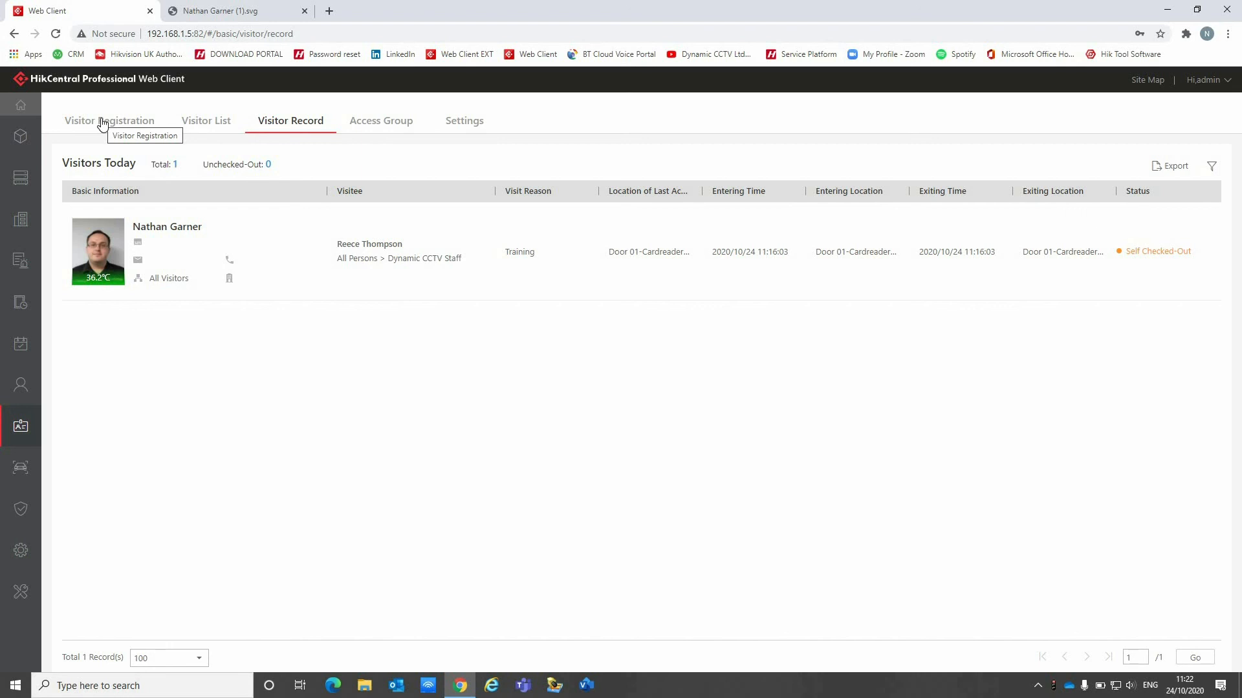
click(102, 123)
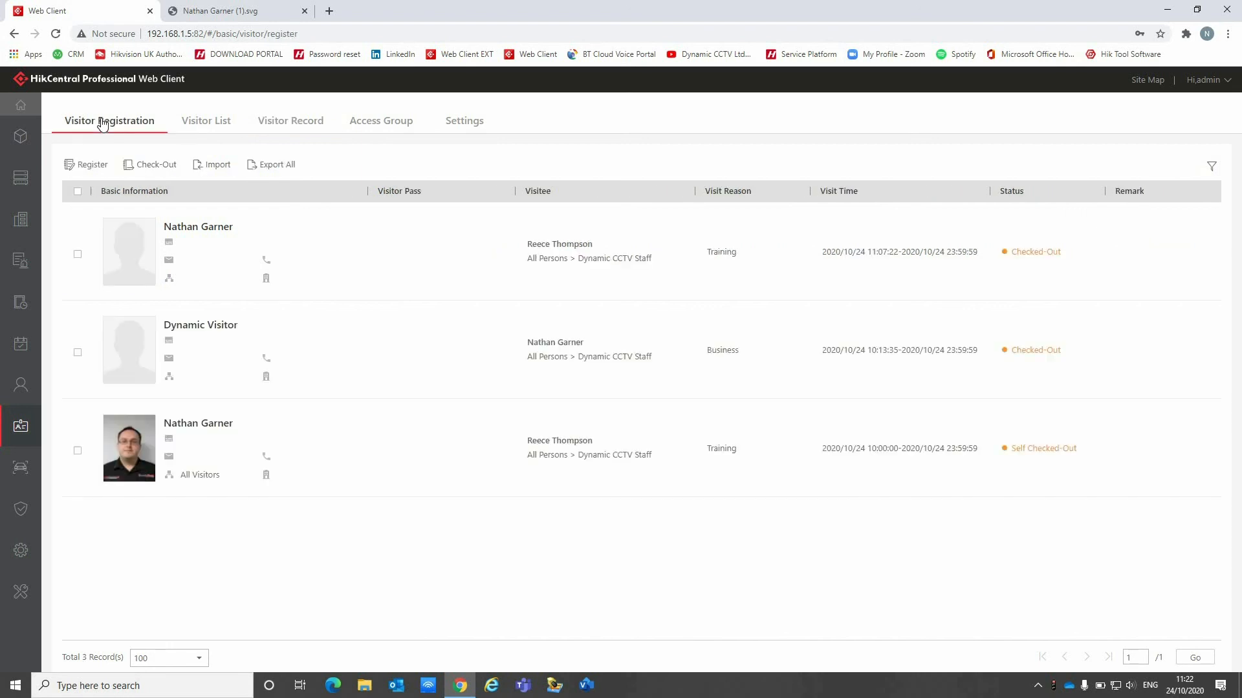